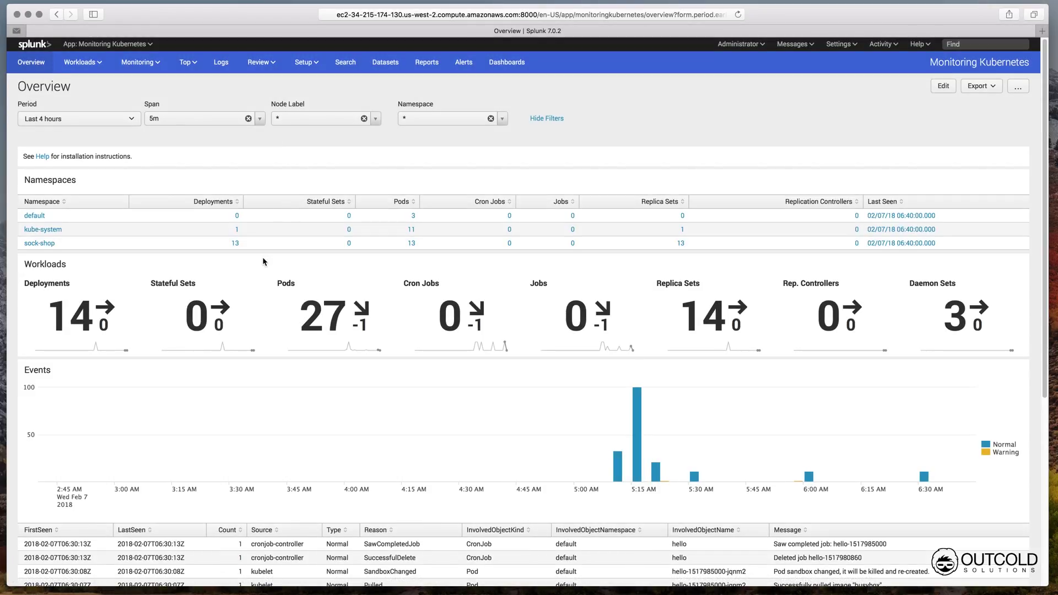
Step: Review the Overview with Namespace and Node Label filters left on all, then open the Daemon Sets (3) dashboard
{"action": "scroll", "coordinate": [262, 257], "scroll_direction": "down", "scroll_amount": 5}
{"action": "scroll", "coordinate": [262, 257], "scroll_direction": "down", "scroll_amount": 3}
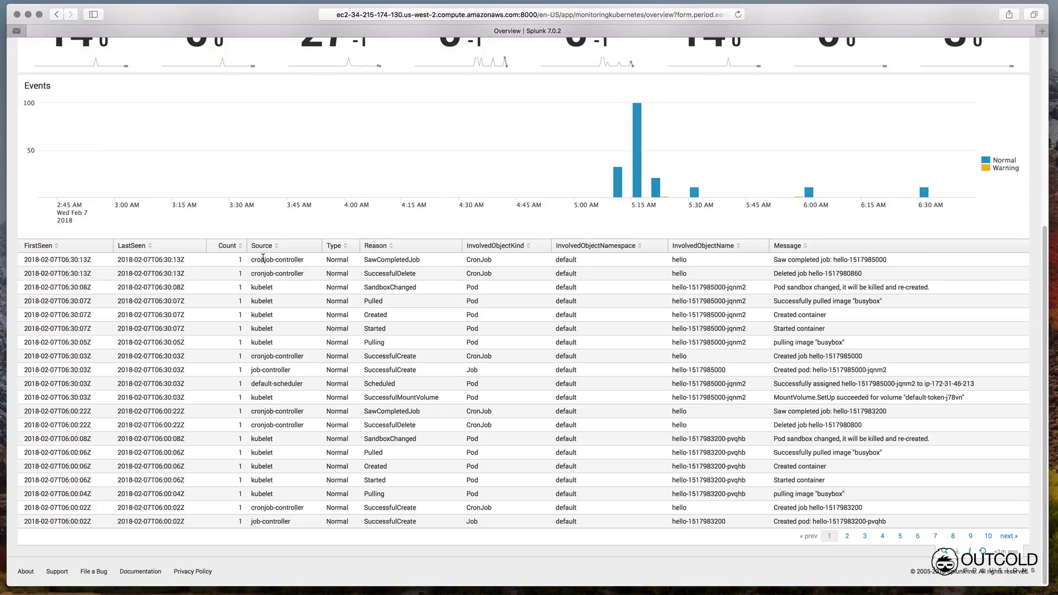
{"action": "scroll", "coordinate": [263, 258], "scroll_direction": "up", "scroll_amount": 8}
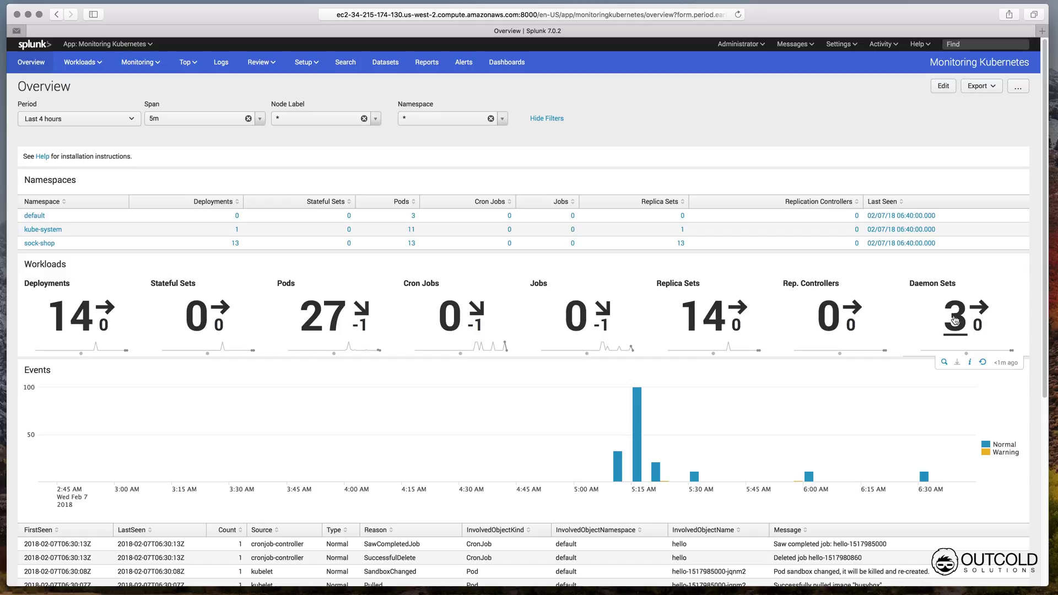
{"action": "left_click", "coordinate": [415, 116]}
{"action": "left_click", "coordinate": [401, 107]}
{"action": "left_click", "coordinate": [316, 119]}
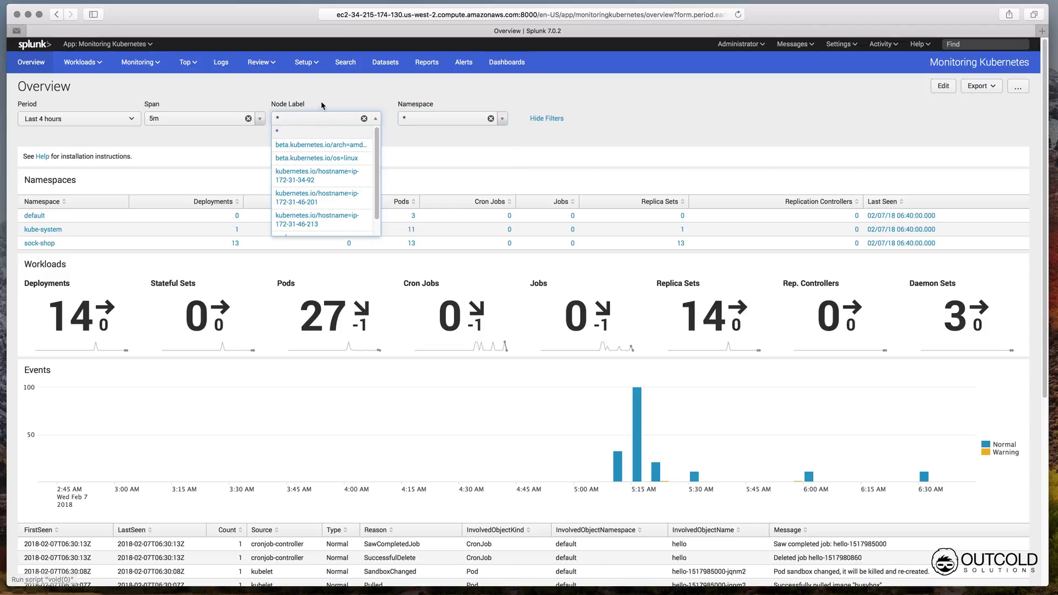
{"action": "scroll", "coordinate": [312, 181], "scroll_direction": "down", "scroll_amount": 2}
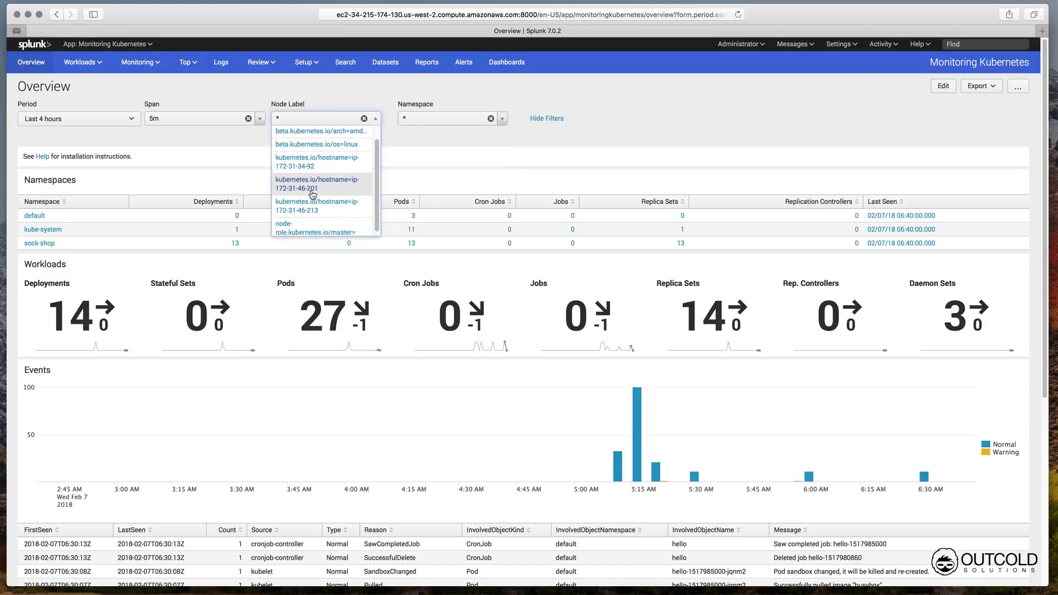
{"action": "left_click", "coordinate": [334, 100]}
{"action": "left_click", "coordinate": [959, 319]}
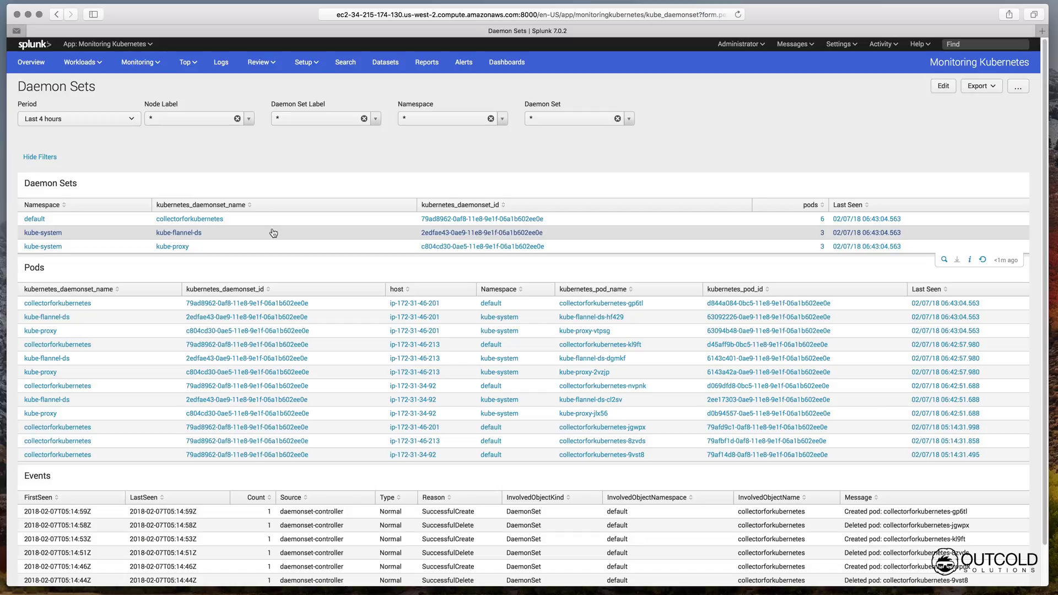
Step: Scroll down the Daemon Sets list to the default / collectorforkubernetes row
{"action": "scroll", "coordinate": [273, 232], "scroll_direction": "down", "scroll_amount": 1}
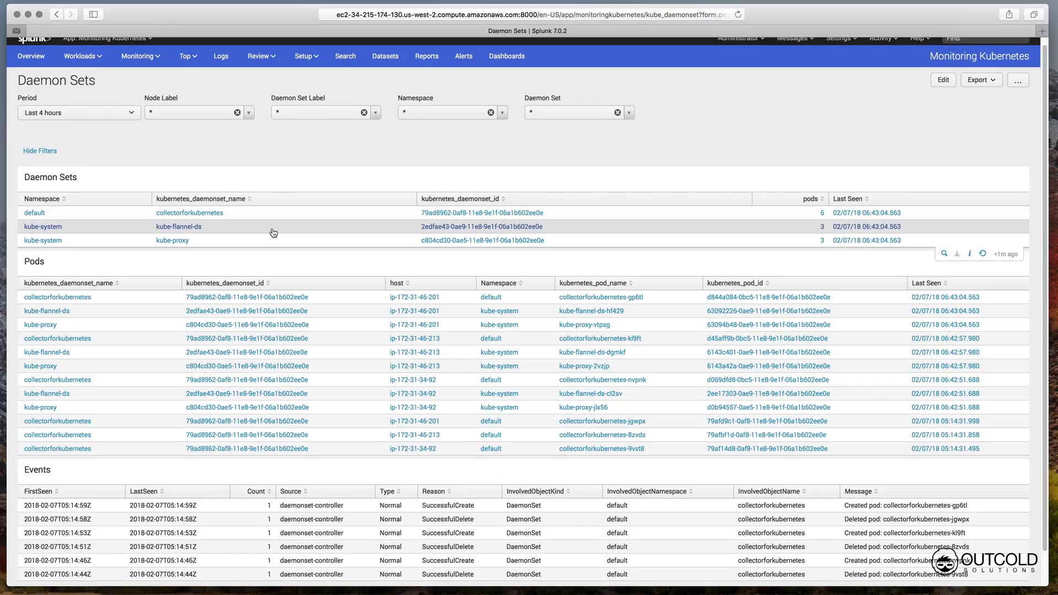
Step: Open the collectorforkubernetes workload page and review its pods, containers, processes and logs
{"action": "left_click", "coordinate": [255, 219]}
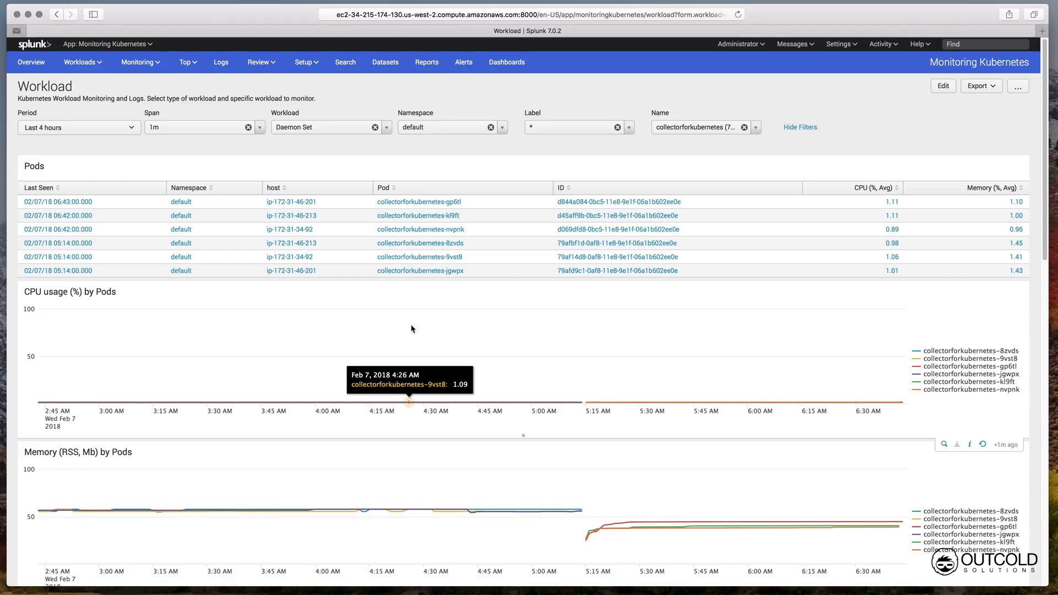
{"action": "scroll", "coordinate": [411, 328], "scroll_direction": "down", "scroll_amount": 10}
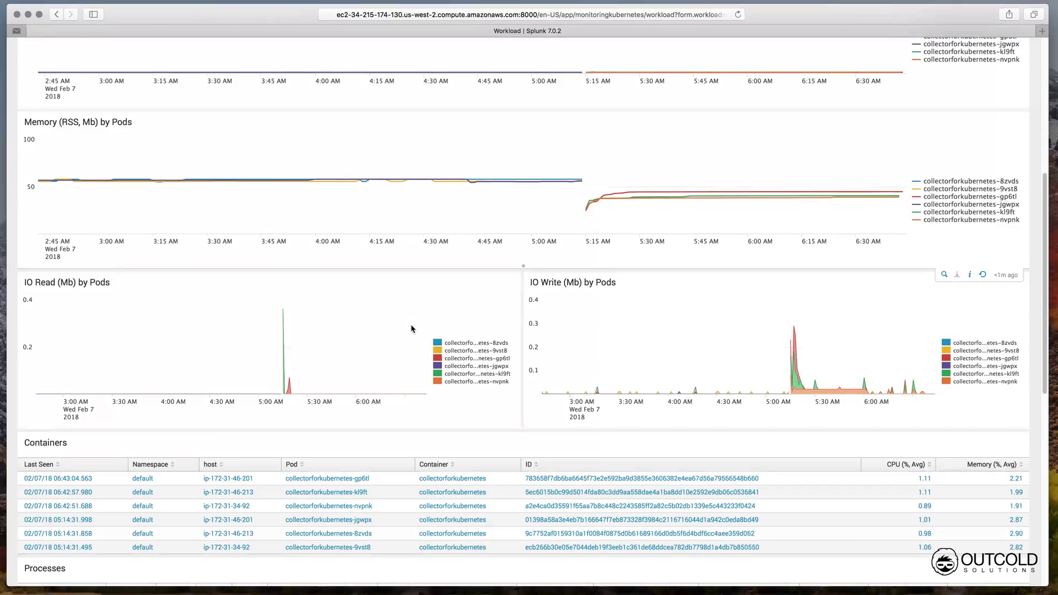
{"action": "scroll", "coordinate": [411, 329], "scroll_direction": "down", "scroll_amount": 14}
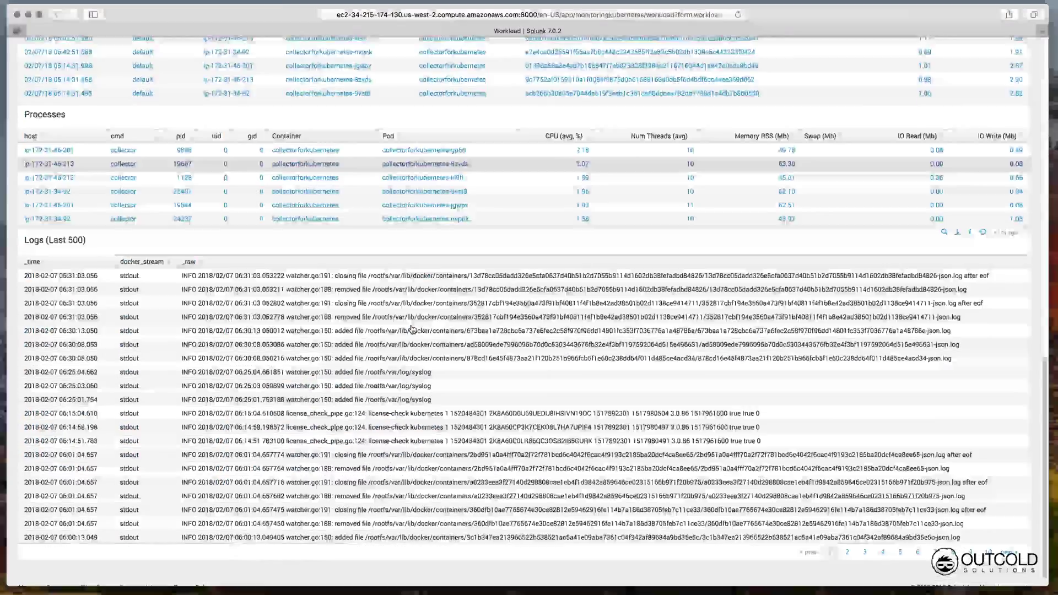
{"action": "scroll", "coordinate": [411, 329], "scroll_direction": "down", "scroll_amount": 2}
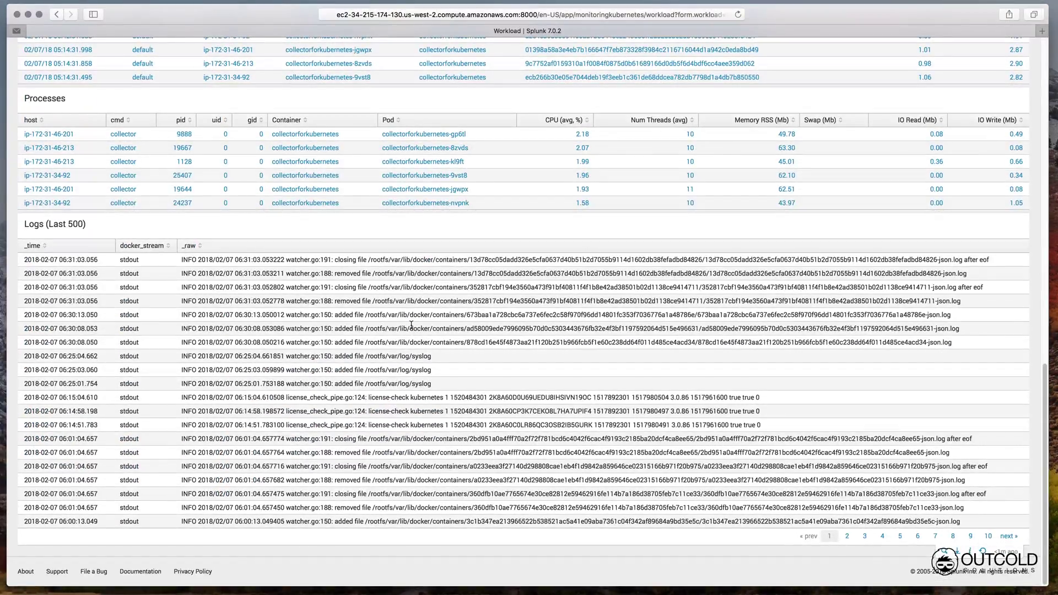
{"action": "scroll", "coordinate": [411, 325], "scroll_direction": "up", "scroll_amount": 20}
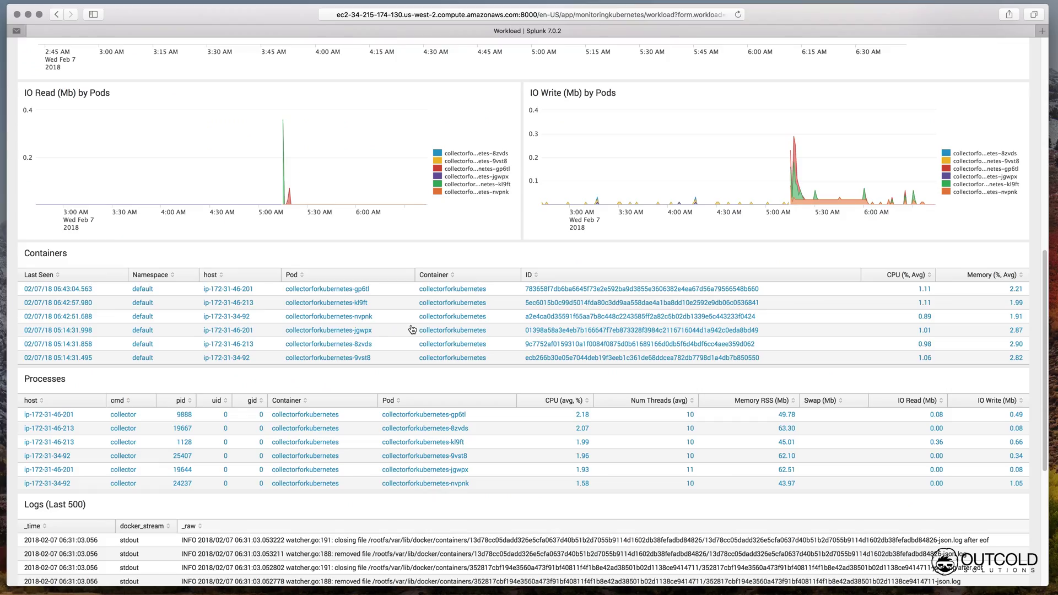
{"action": "scroll", "coordinate": [411, 328], "scroll_direction": "up", "scroll_amount": 2}
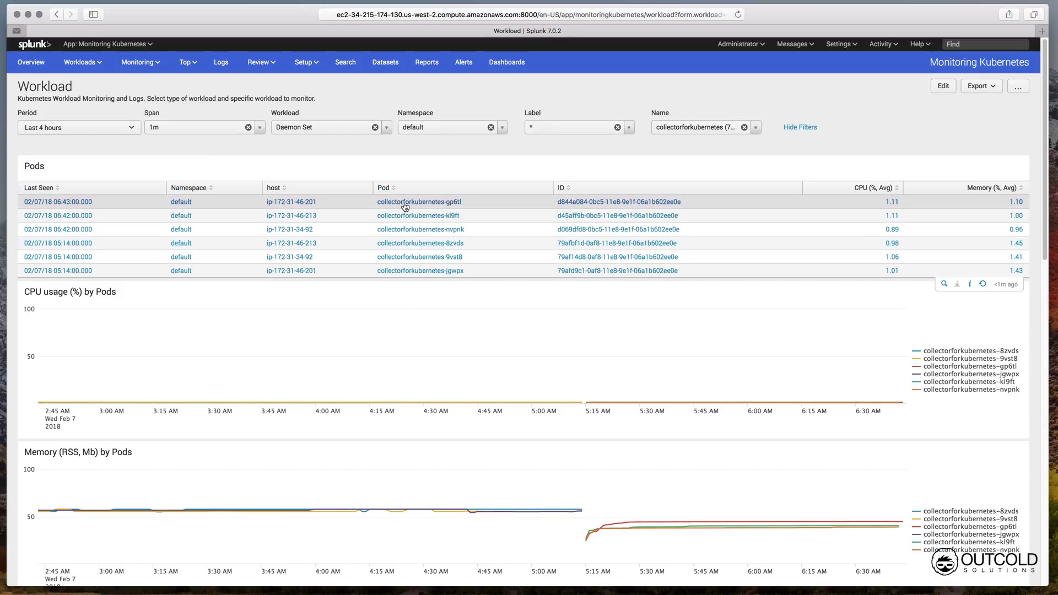
Step: Review pod collectorforkubernetes-gp6tl's charts and logs, then drill into its collectorforkubernetes container
{"action": "left_click", "coordinate": [419, 150]}
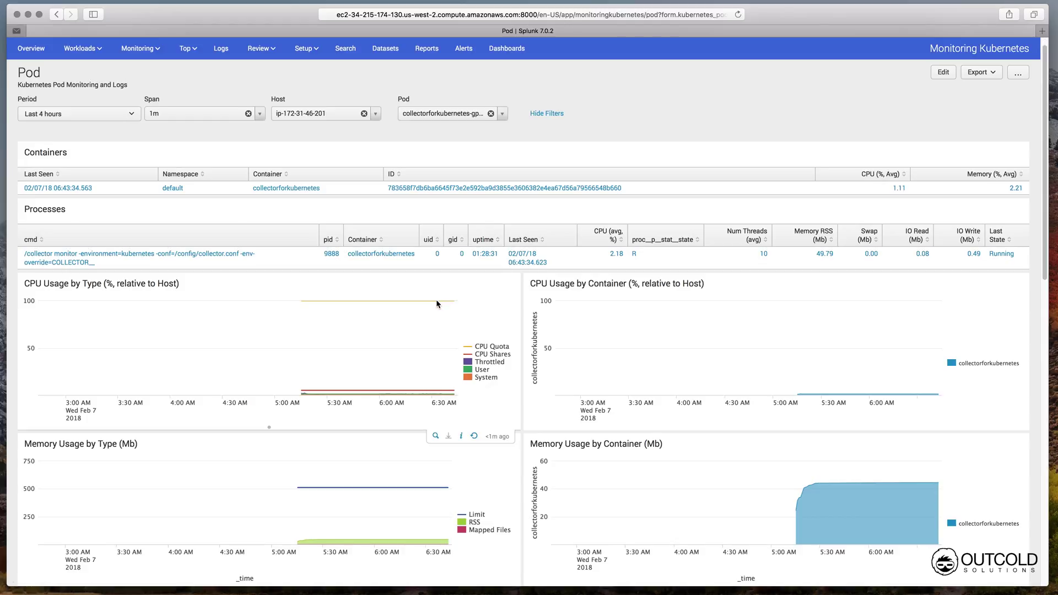
{"action": "mouse_move", "coordinate": [438, 320]}
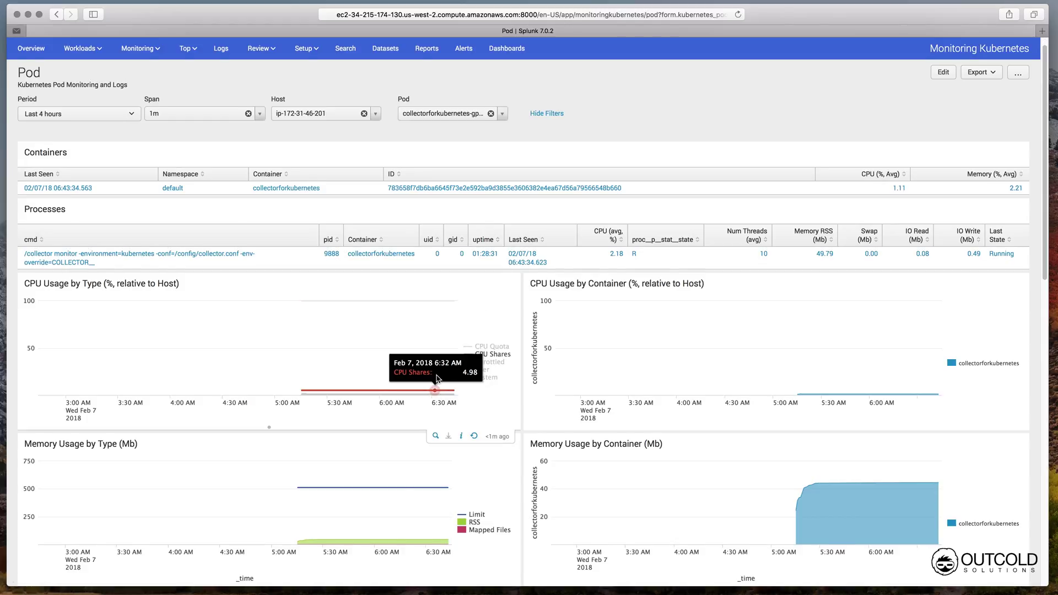
{"action": "scroll", "coordinate": [481, 341], "scroll_direction": "down", "scroll_amount": 1}
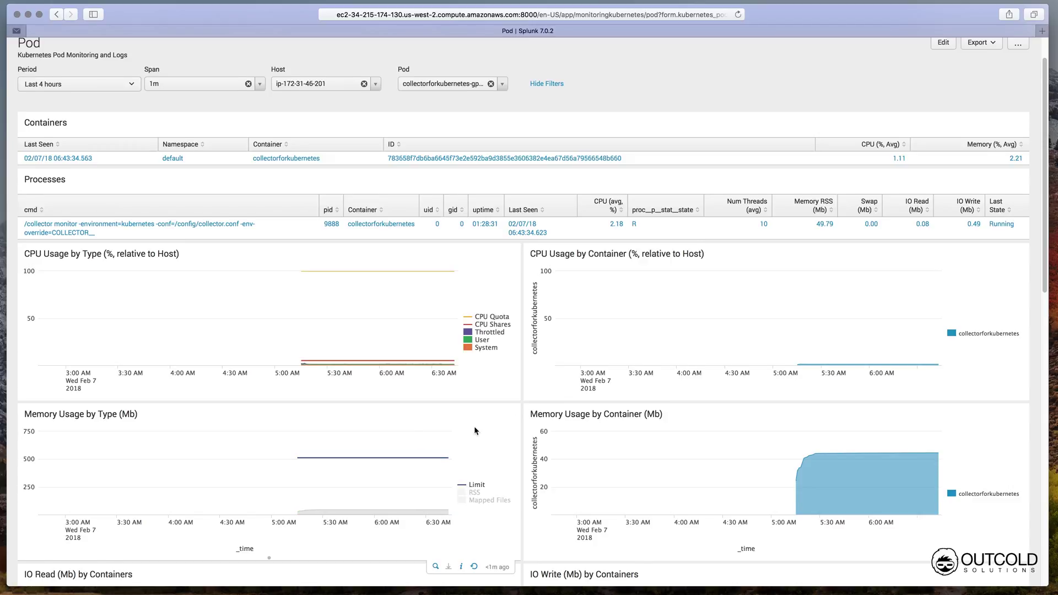
{"action": "scroll", "coordinate": [474, 424], "scroll_direction": "down", "scroll_amount": 4}
{"action": "scroll", "coordinate": [530, 373], "scroll_direction": "down", "scroll_amount": 10}
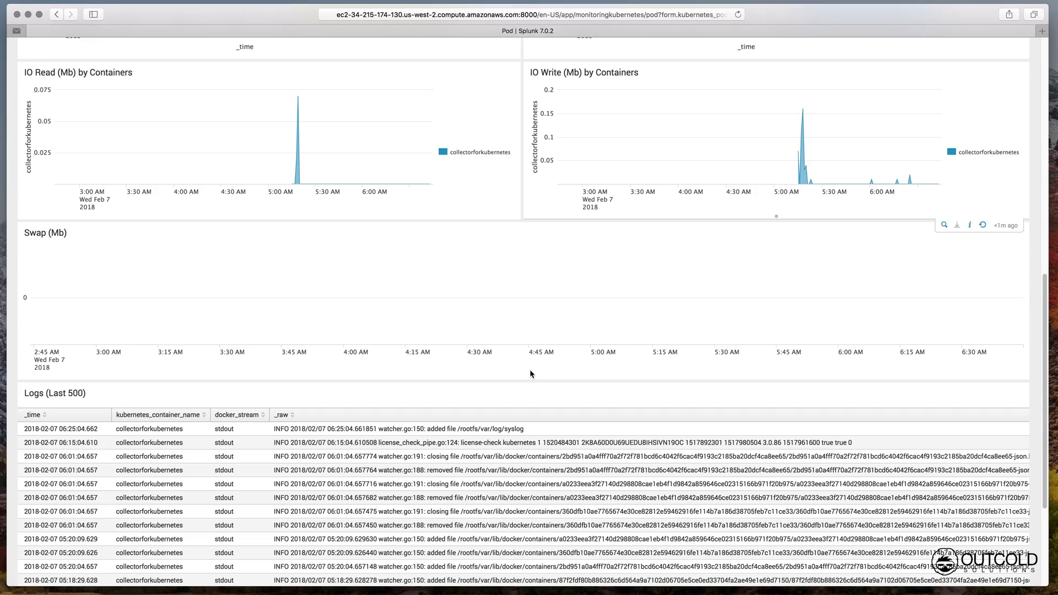
{"action": "scroll", "coordinate": [530, 374], "scroll_direction": "up", "scroll_amount": 20}
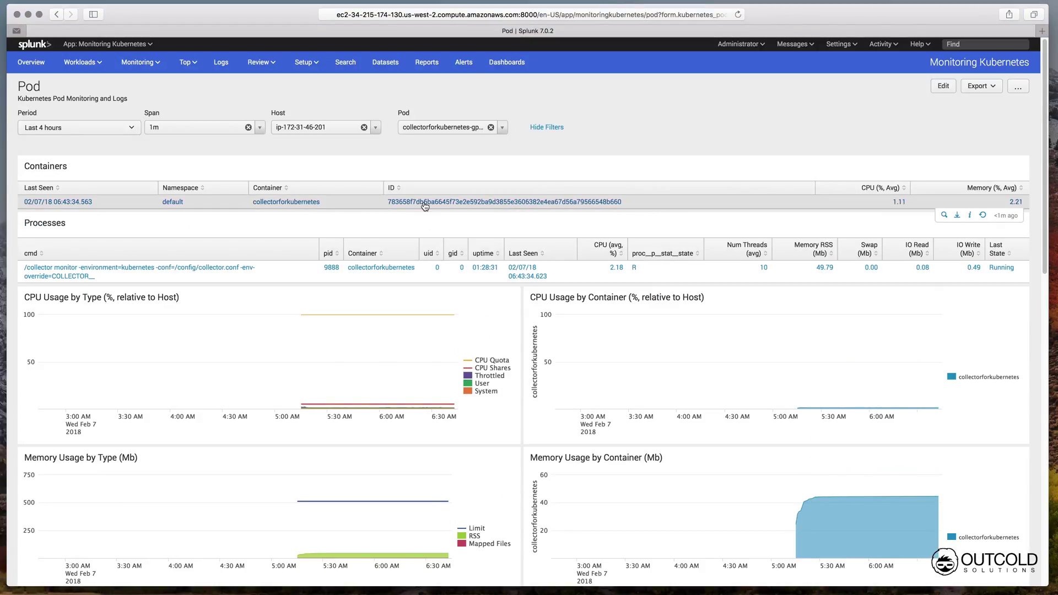
{"action": "left_click", "coordinate": [424, 204]}
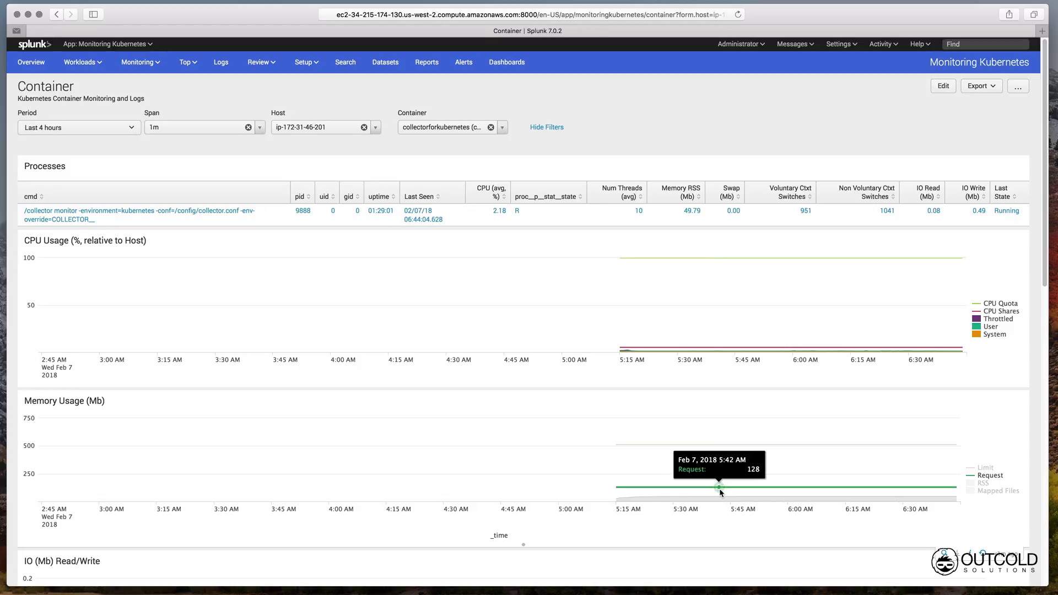
Step: Scroll through the Container page's CPU, memory, swap and log panels and back to the top
{"action": "scroll", "coordinate": [718, 485], "scroll_direction": "down", "scroll_amount": 6}
{"action": "scroll", "coordinate": [715, 485], "scroll_direction": "down", "scroll_amount": 6}
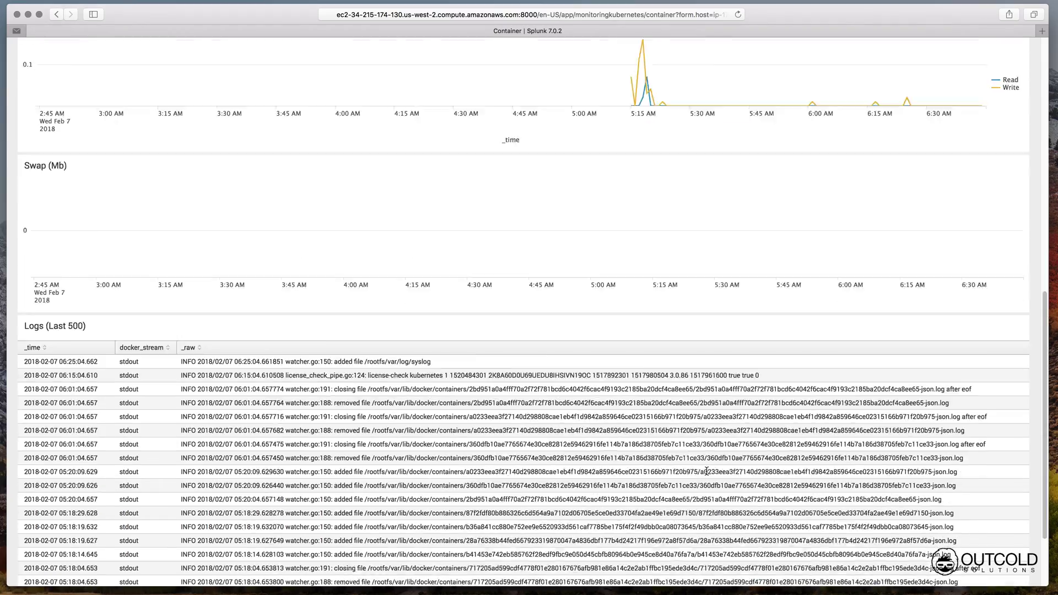
{"action": "scroll", "coordinate": [701, 463], "scroll_direction": "up", "scroll_amount": 5}
{"action": "scroll", "coordinate": [697, 454], "scroll_direction": "up", "scroll_amount": 7}
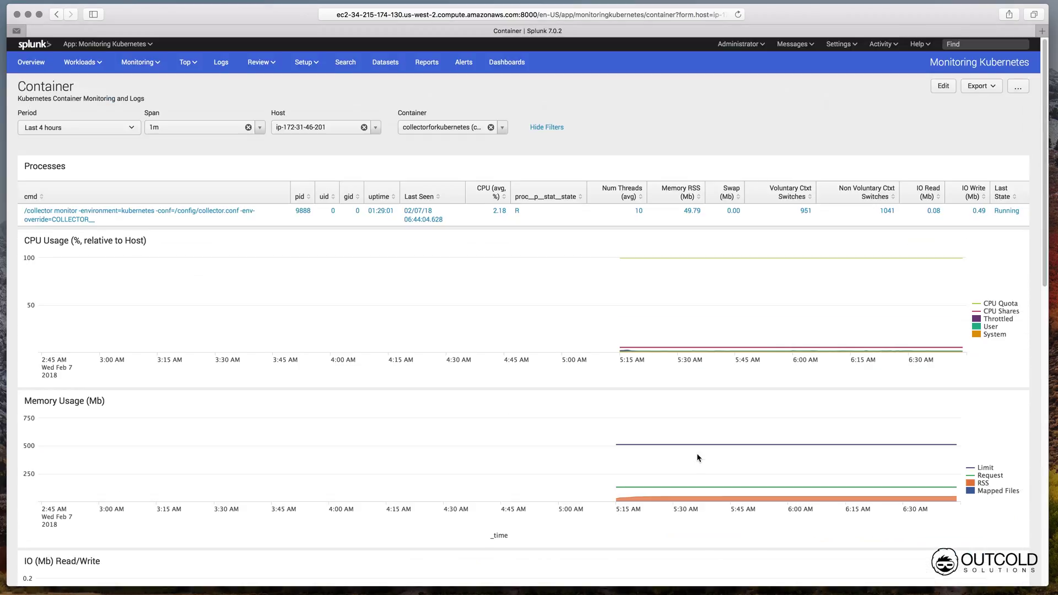
Step: Open the collector process (pid 9888) page and review its memory, IO and syscall charts
{"action": "left_click", "coordinate": [266, 222]}
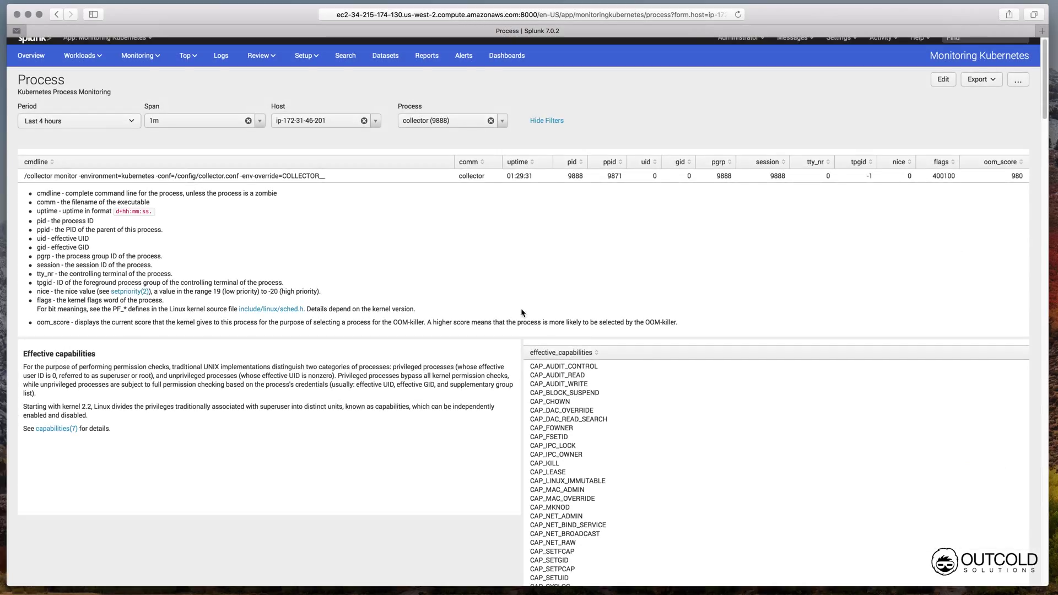
{"action": "scroll", "coordinate": [522, 309], "scroll_direction": "down", "scroll_amount": 10}
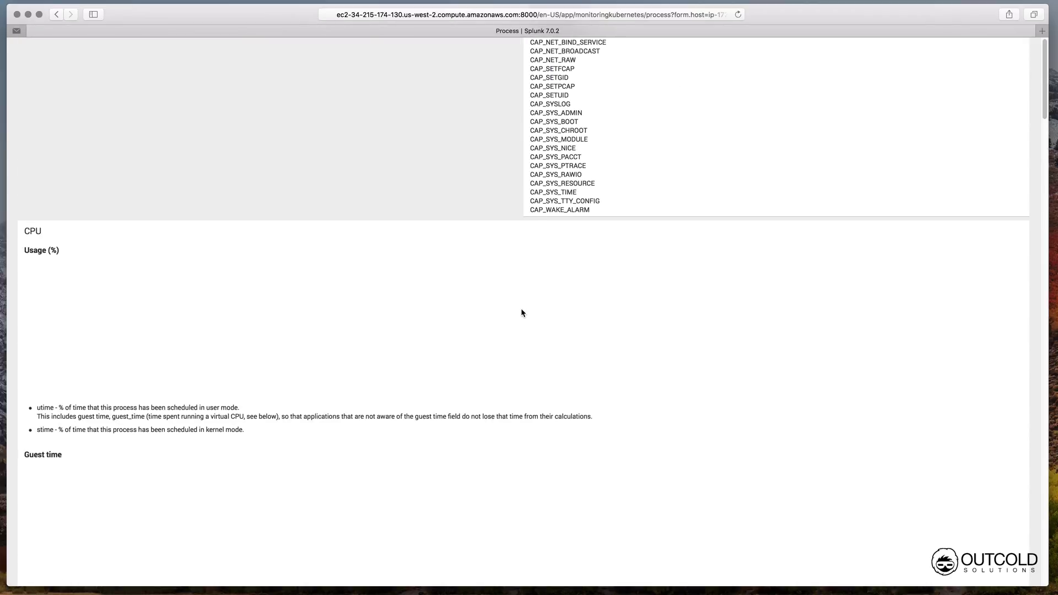
{"action": "scroll", "coordinate": [522, 310], "scroll_direction": "down", "scroll_amount": 3}
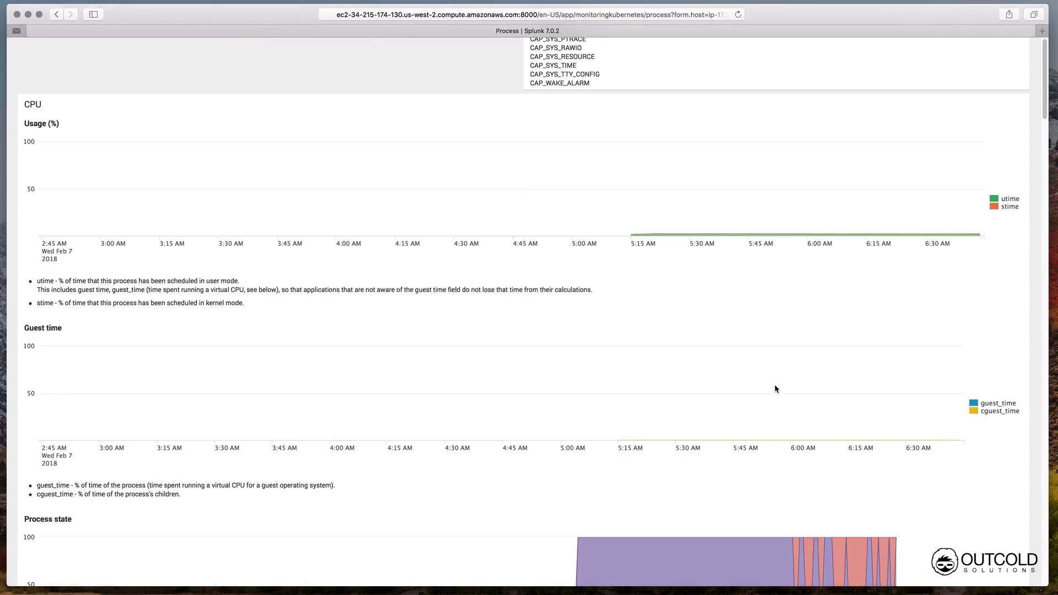
{"action": "scroll", "coordinate": [783, 423], "scroll_direction": "down", "scroll_amount": 3}
{"action": "scroll", "coordinate": [778, 371], "scroll_direction": "down", "scroll_amount": 1}
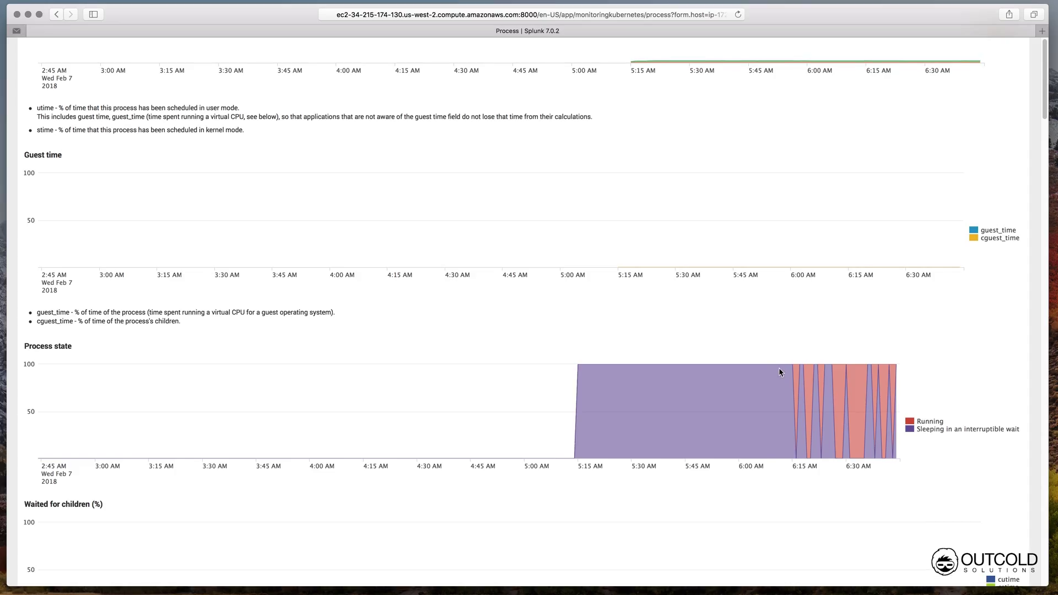
{"action": "scroll", "coordinate": [776, 390], "scroll_direction": "down", "scroll_amount": 10}
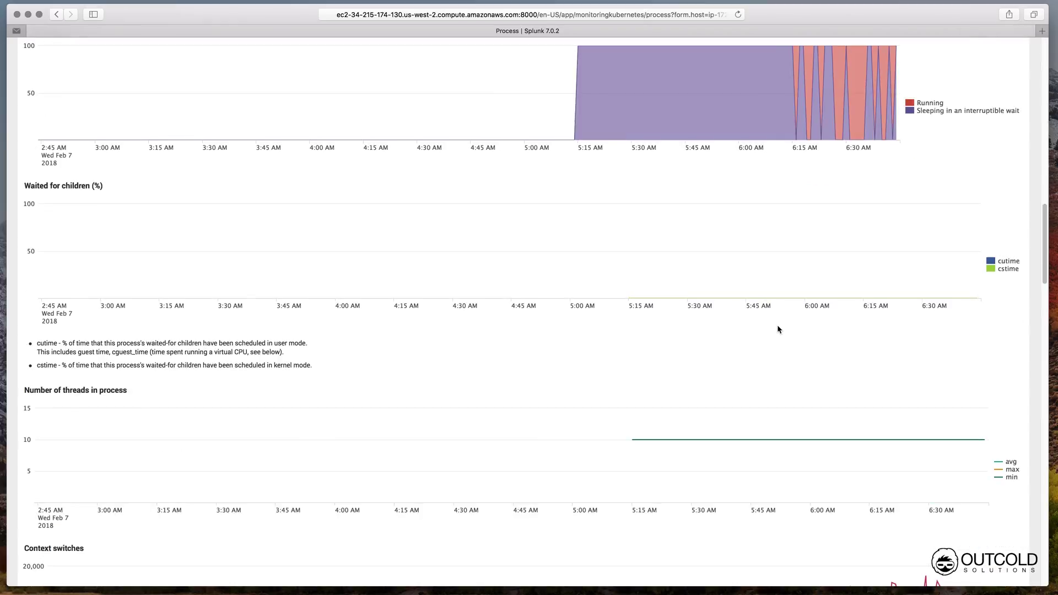
{"action": "scroll", "coordinate": [770, 356], "scroll_direction": "down", "scroll_amount": 4}
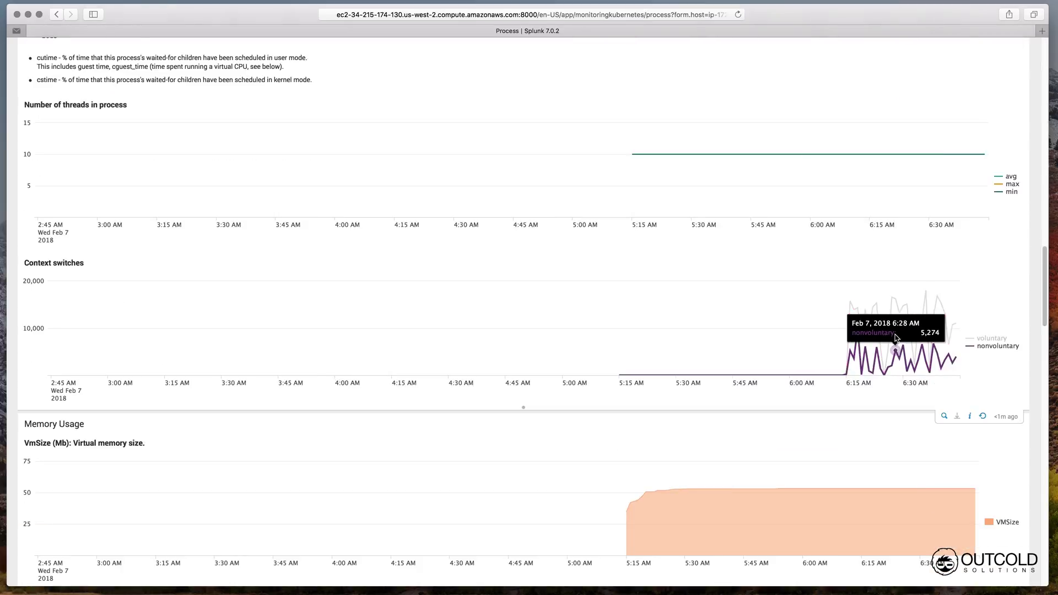
{"action": "scroll", "coordinate": [871, 346], "scroll_direction": "down", "scroll_amount": 1}
{"action": "scroll", "coordinate": [839, 341], "scroll_direction": "down", "scroll_amount": 7}
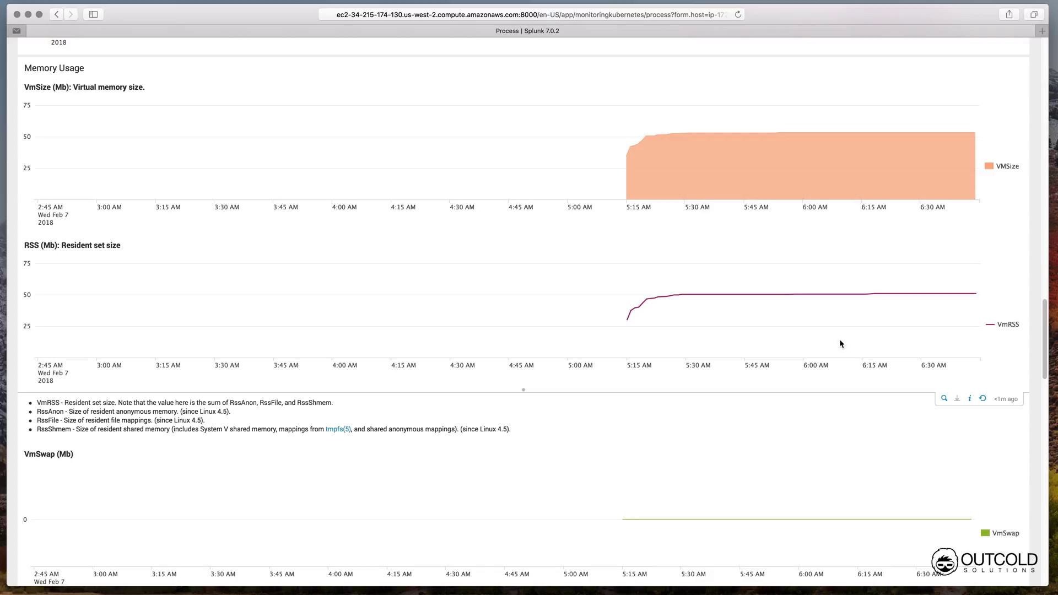
{"action": "scroll", "coordinate": [834, 339], "scroll_direction": "down", "scroll_amount": 1}
{"action": "scroll", "coordinate": [831, 331], "scroll_direction": "down", "scroll_amount": 2}
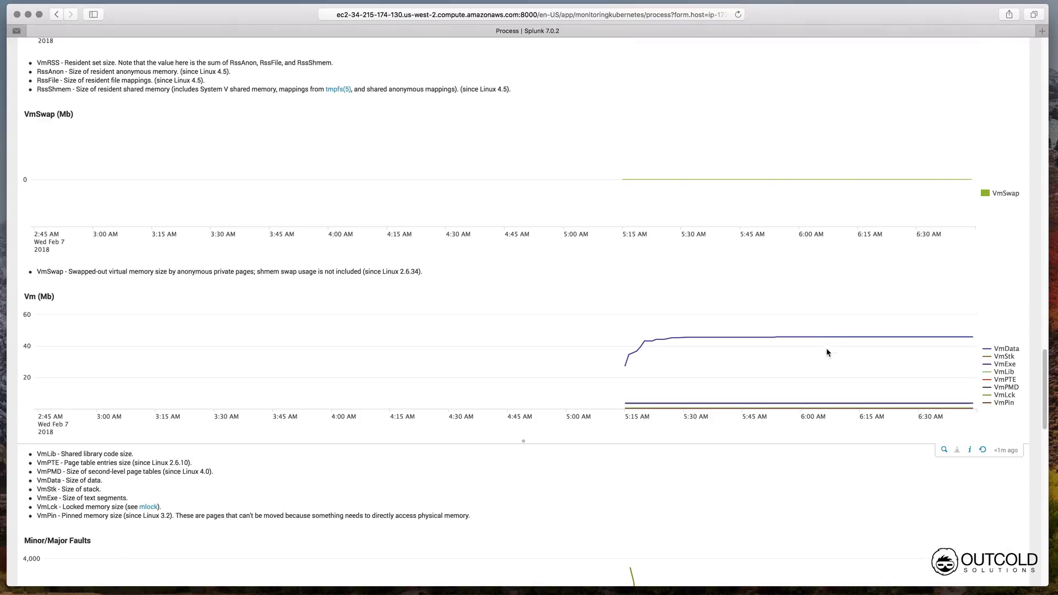
{"action": "scroll", "coordinate": [826, 348], "scroll_direction": "down", "scroll_amount": 9}
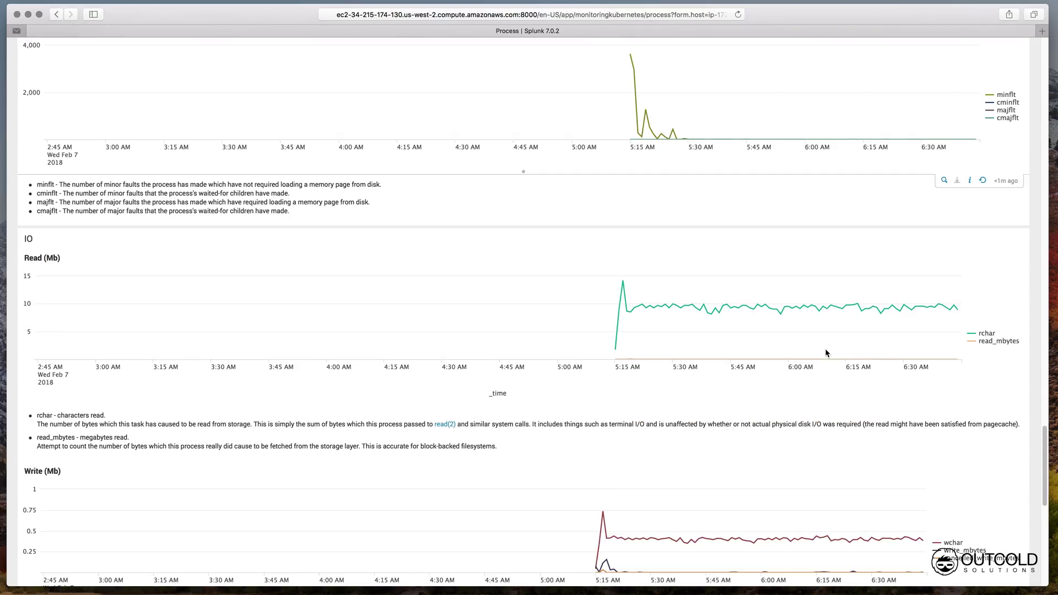
{"action": "scroll", "coordinate": [804, 311], "scroll_direction": "down", "scroll_amount": 3}
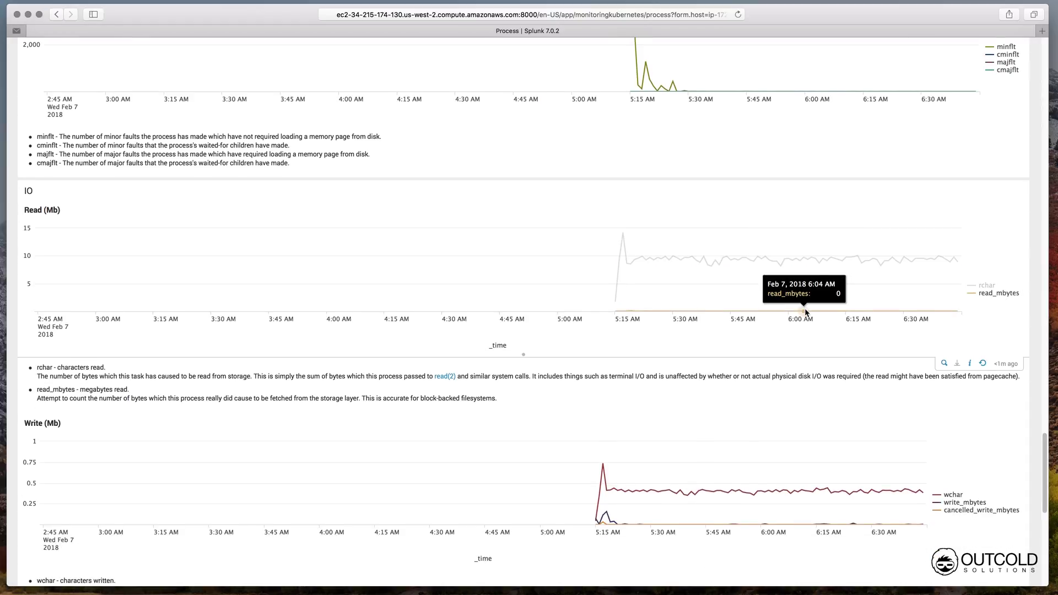
{"action": "scroll", "coordinate": [805, 309], "scroll_direction": "down", "scroll_amount": 3}
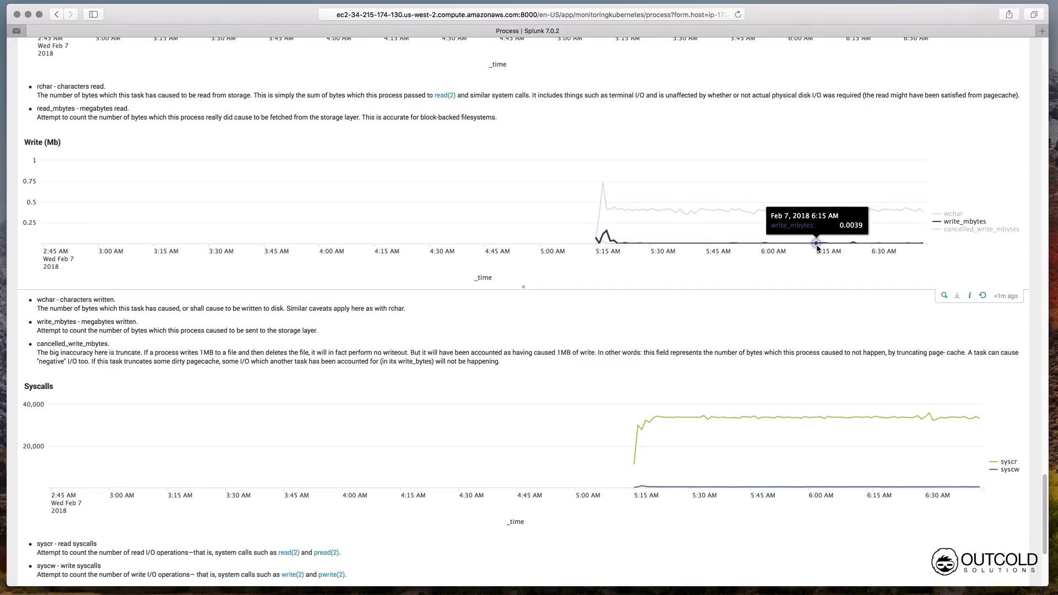
{"action": "scroll", "coordinate": [819, 217], "scroll_direction": "down", "scroll_amount": 3}
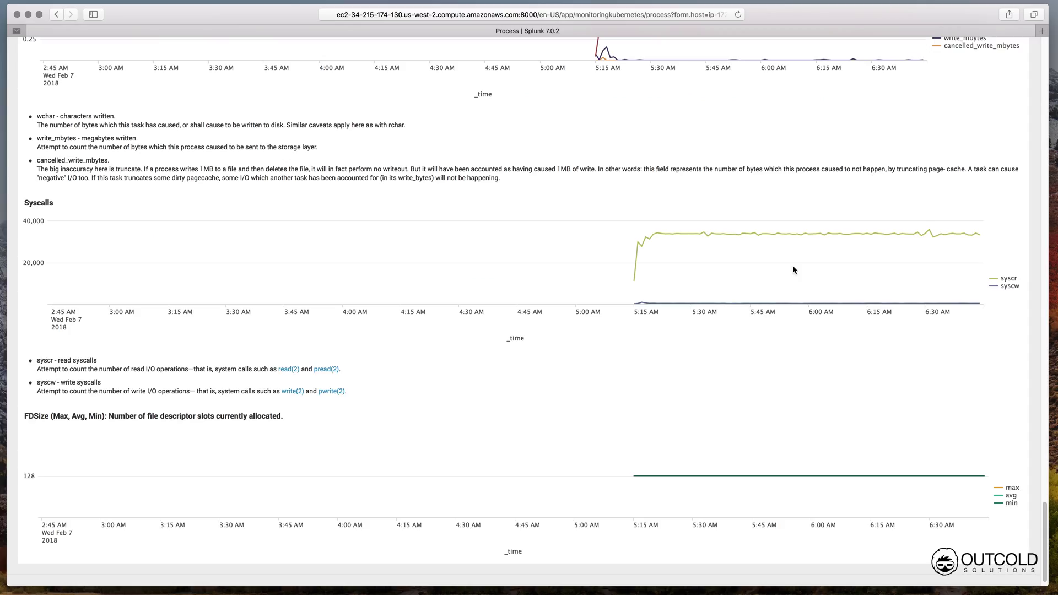
{"action": "scroll", "coordinate": [799, 265], "scroll_direction": "down", "scroll_amount": 1}
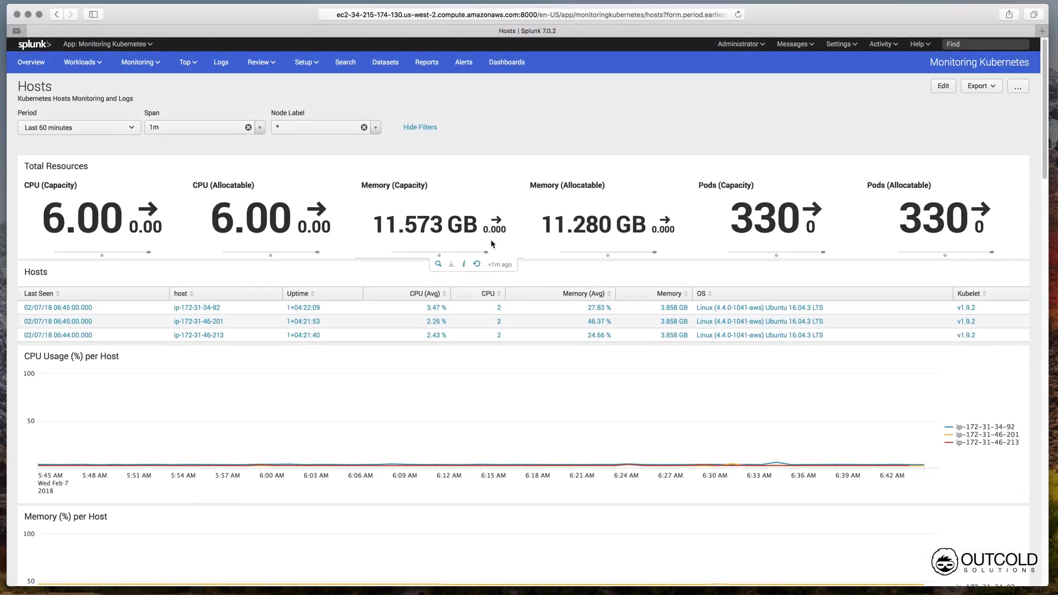
Step: Filter the Hosts dashboard by the node-role.kubernetes.io label, leaving only host ip-172-31-34-92
{"action": "scroll", "coordinate": [492, 243], "scroll_direction": "down", "scroll_amount": 10}
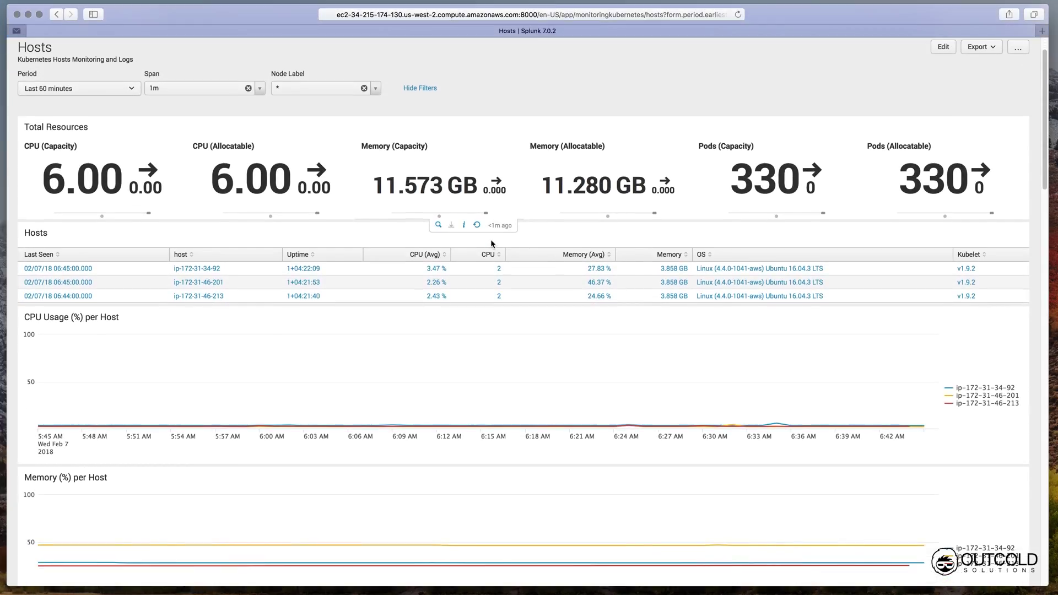
{"action": "scroll", "coordinate": [492, 243], "scroll_direction": "down", "scroll_amount": 20}
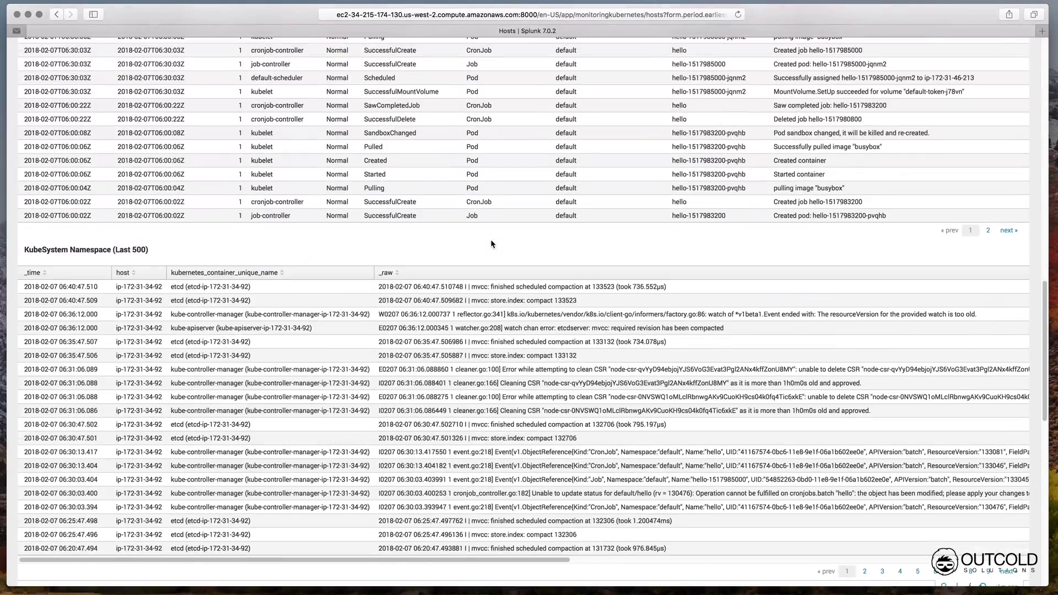
{"action": "scroll", "coordinate": [491, 239], "scroll_direction": "down", "scroll_amount": 20}
{"action": "scroll", "coordinate": [491, 240], "scroll_direction": "up", "scroll_amount": 20}
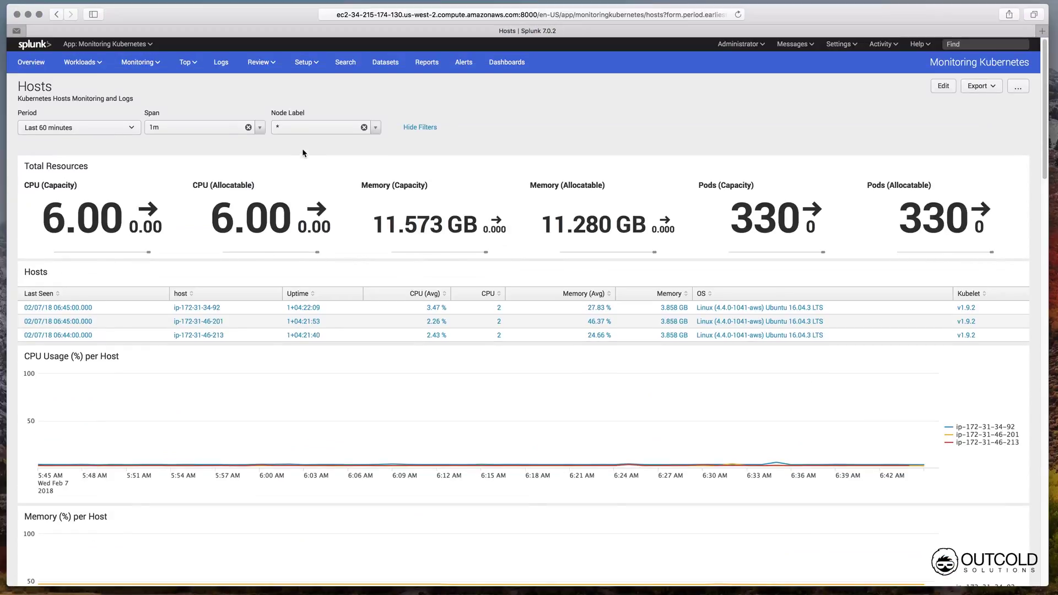
{"action": "left_click", "coordinate": [297, 127]}
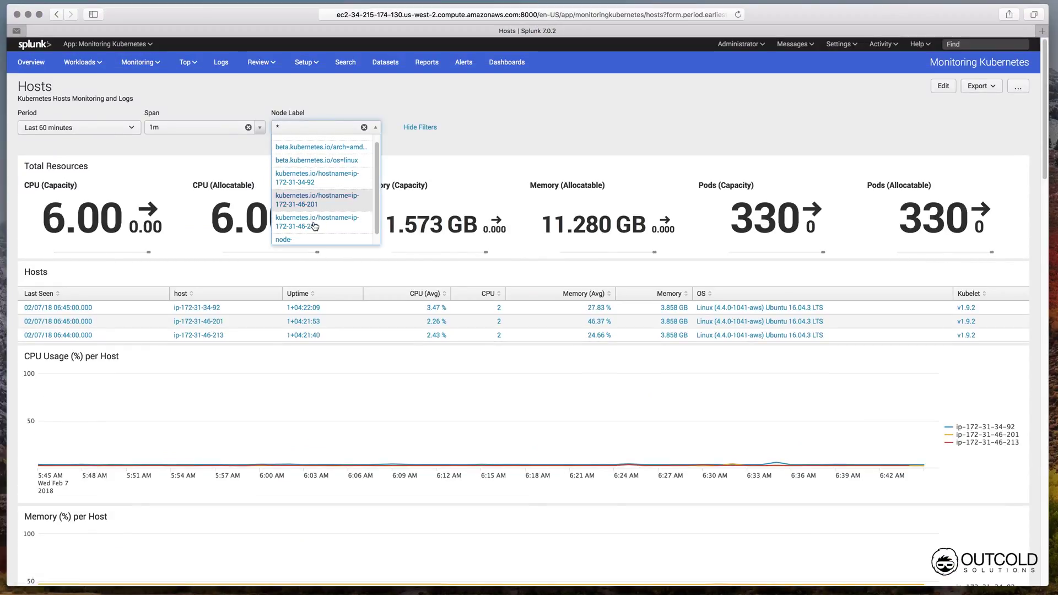
{"action": "scroll", "coordinate": [314, 221], "scroll_direction": "down", "scroll_amount": 2}
{"action": "left_click", "coordinate": [315, 243]}
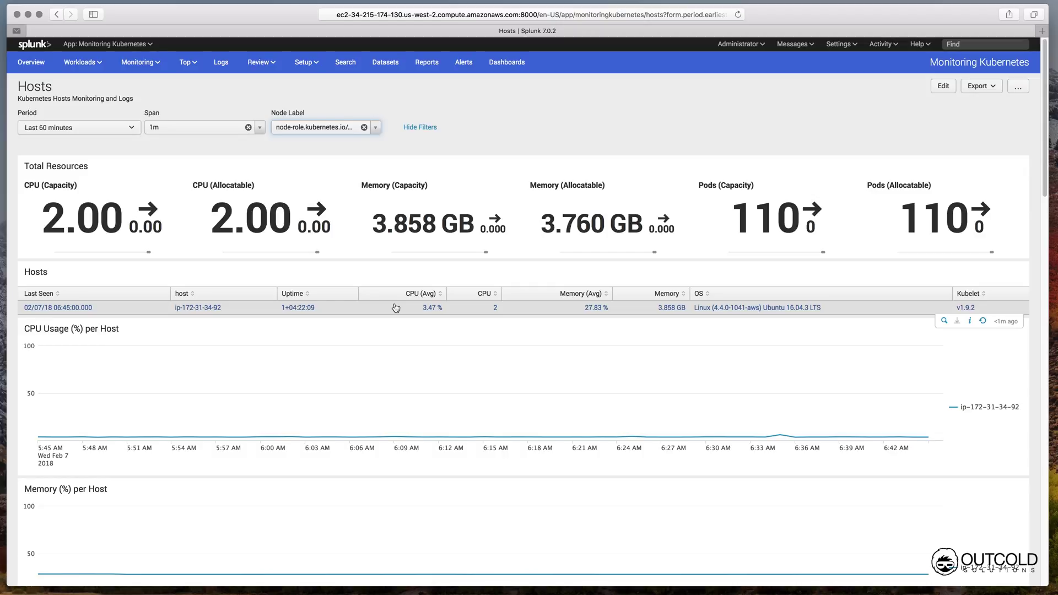
Step: Open host ip-172-31-34-92's page and review its usage, pods, containers and processes
{"action": "left_click", "coordinate": [395, 307]}
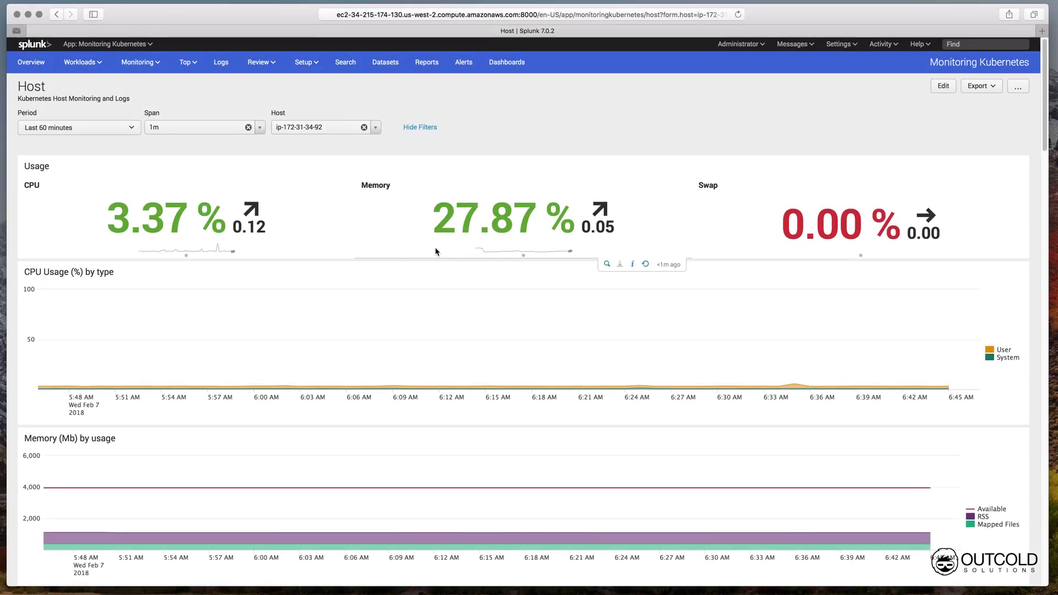
{"action": "scroll", "coordinate": [435, 252], "scroll_direction": "down", "scroll_amount": 1}
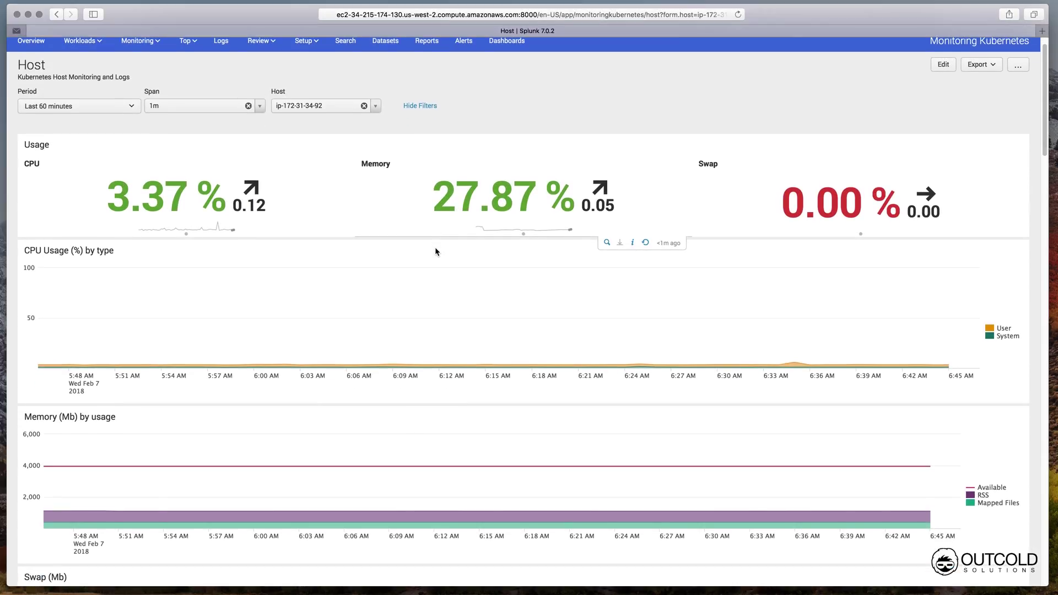
{"action": "scroll", "coordinate": [436, 251], "scroll_direction": "down", "scroll_amount": 5}
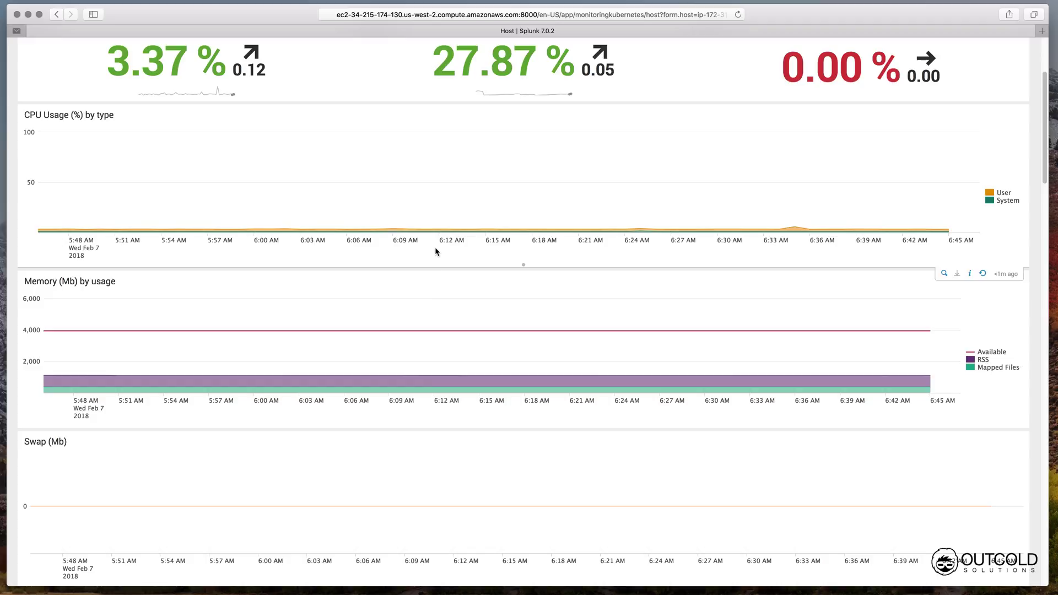
{"action": "scroll", "coordinate": [441, 287], "scroll_direction": "down", "scroll_amount": 12}
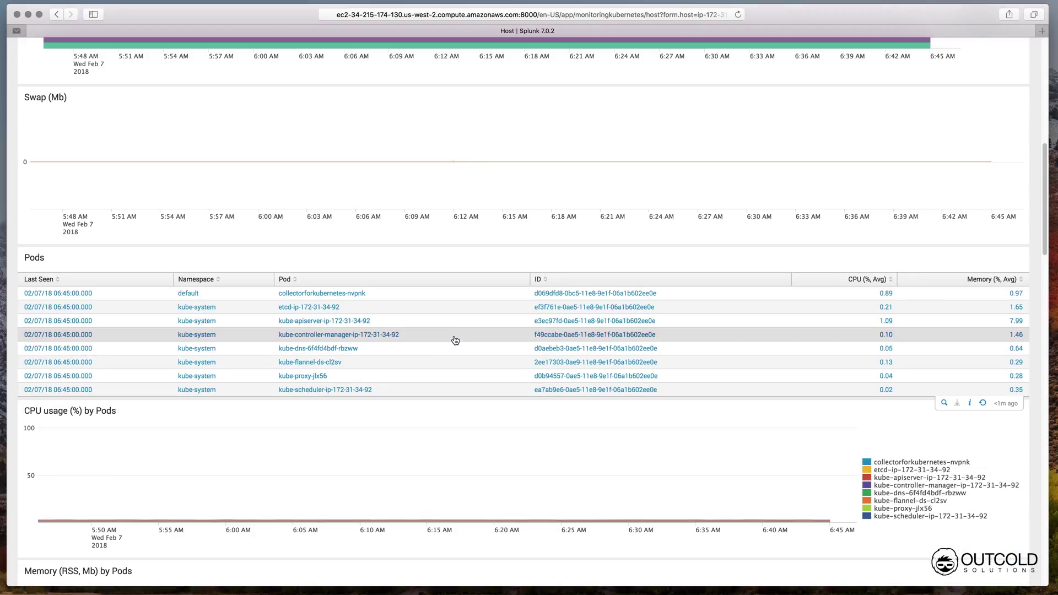
{"action": "scroll", "coordinate": [455, 319], "scroll_direction": "down", "scroll_amount": 3}
{"action": "scroll", "coordinate": [505, 391], "scroll_direction": "down", "scroll_amount": 2}
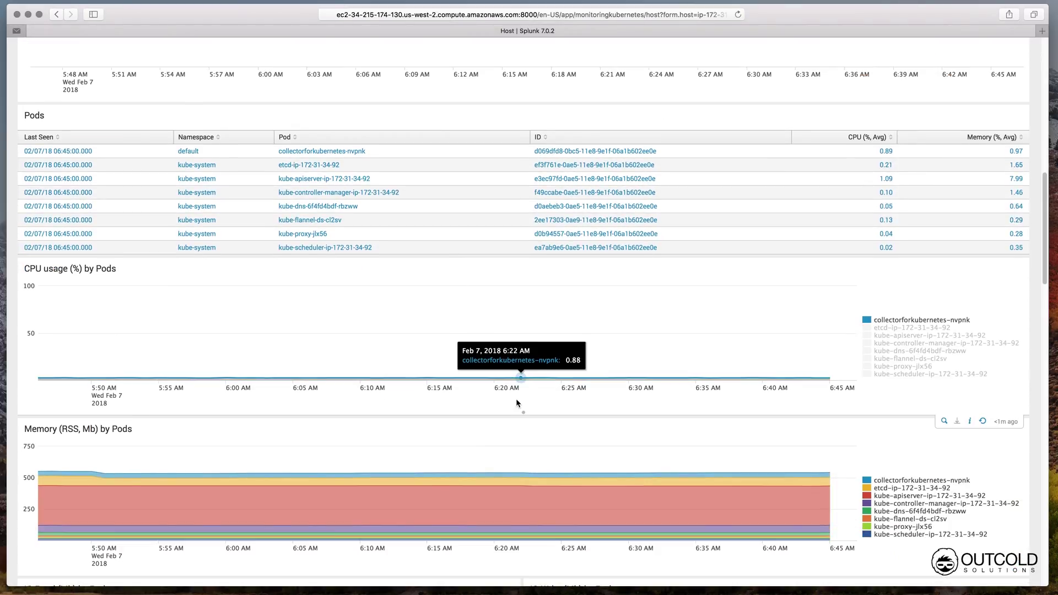
{"action": "scroll", "coordinate": [516, 399], "scroll_direction": "down", "scroll_amount": 3}
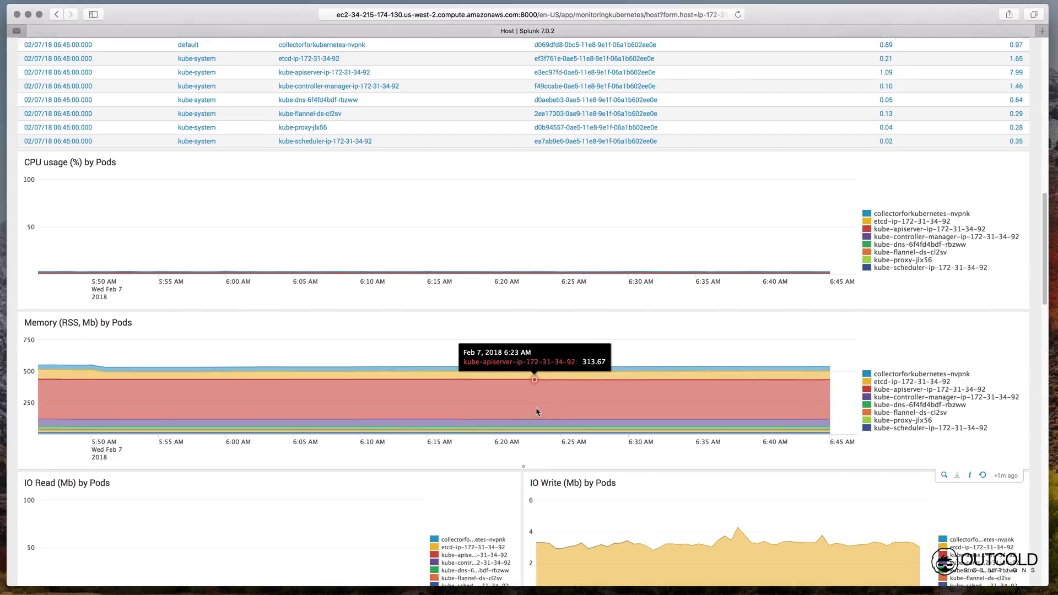
{"action": "scroll", "coordinate": [537, 410], "scroll_direction": "down", "scroll_amount": 2}
{"action": "scroll", "coordinate": [686, 472], "scroll_direction": "down", "scroll_amount": 1}
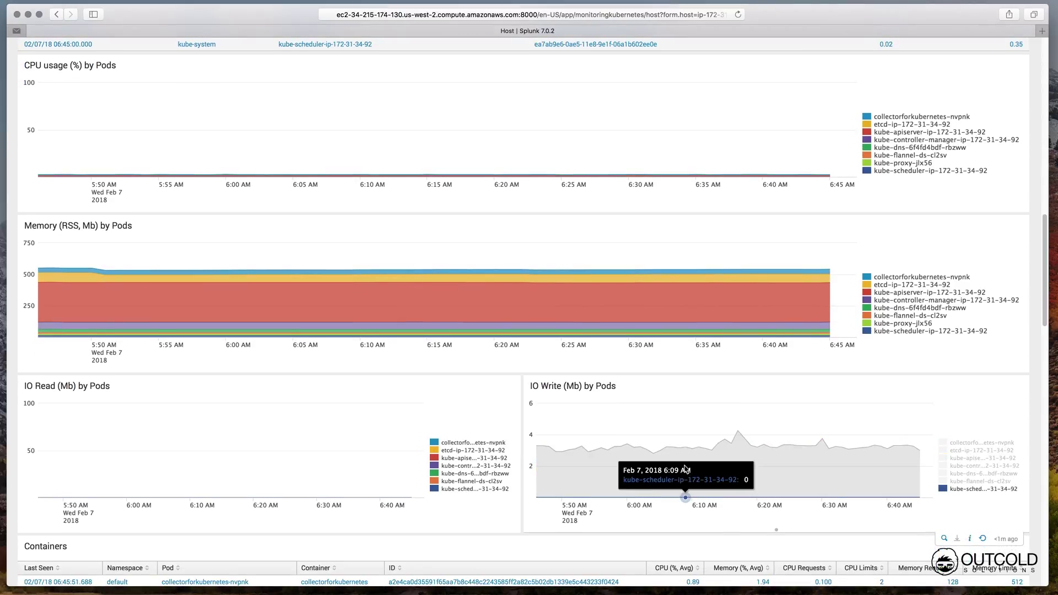
{"action": "scroll", "coordinate": [685, 469], "scroll_direction": "down", "scroll_amount": 10}
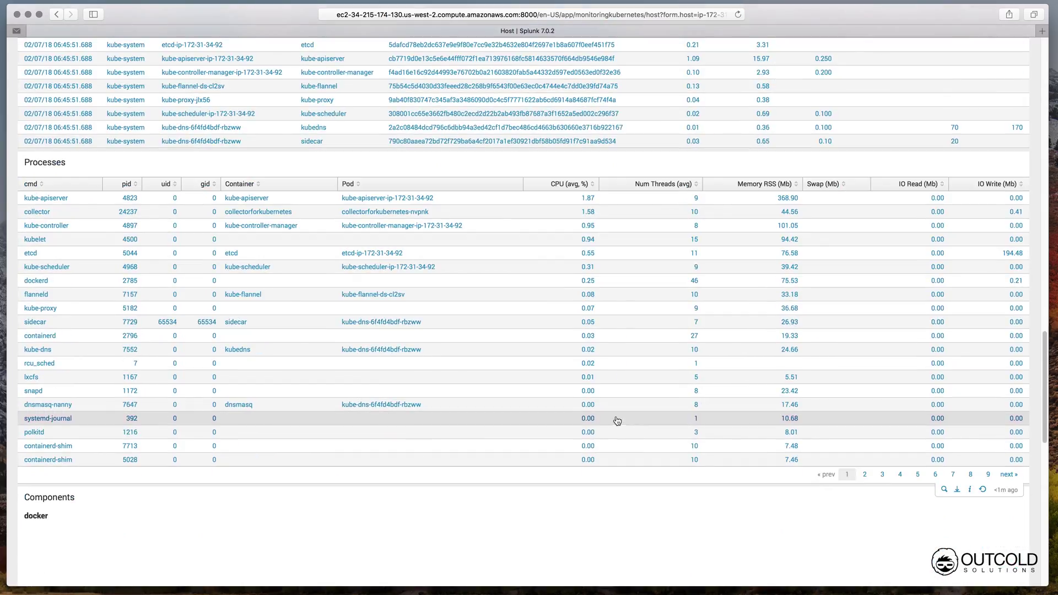
{"action": "scroll", "coordinate": [392, 336], "scroll_direction": "down", "scroll_amount": 12}
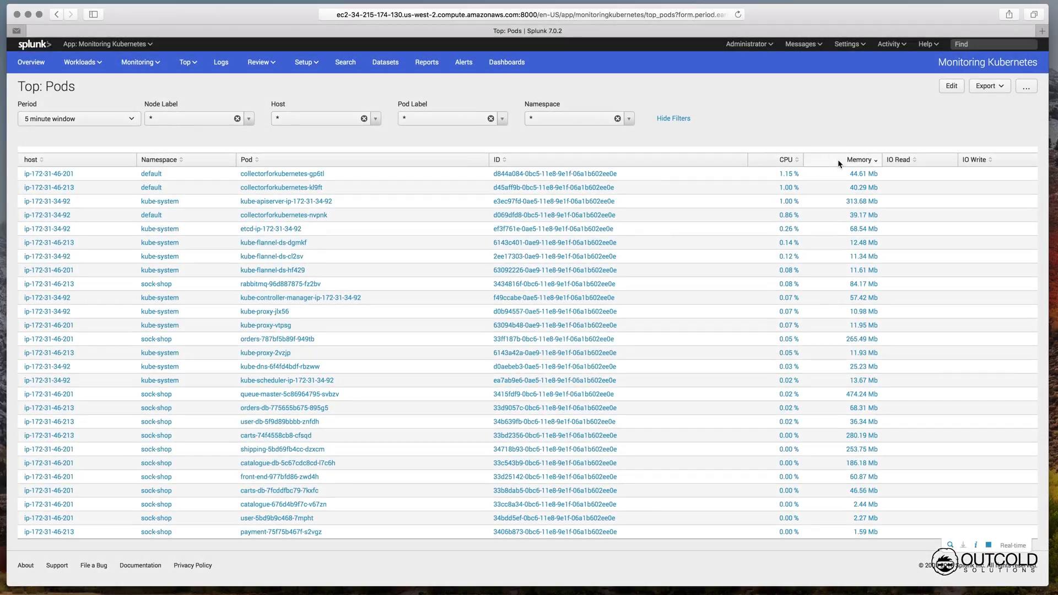
Step: Show the Top: Processes list sorted by memory, largest first
{"action": "left_click", "coordinate": [838, 159]}
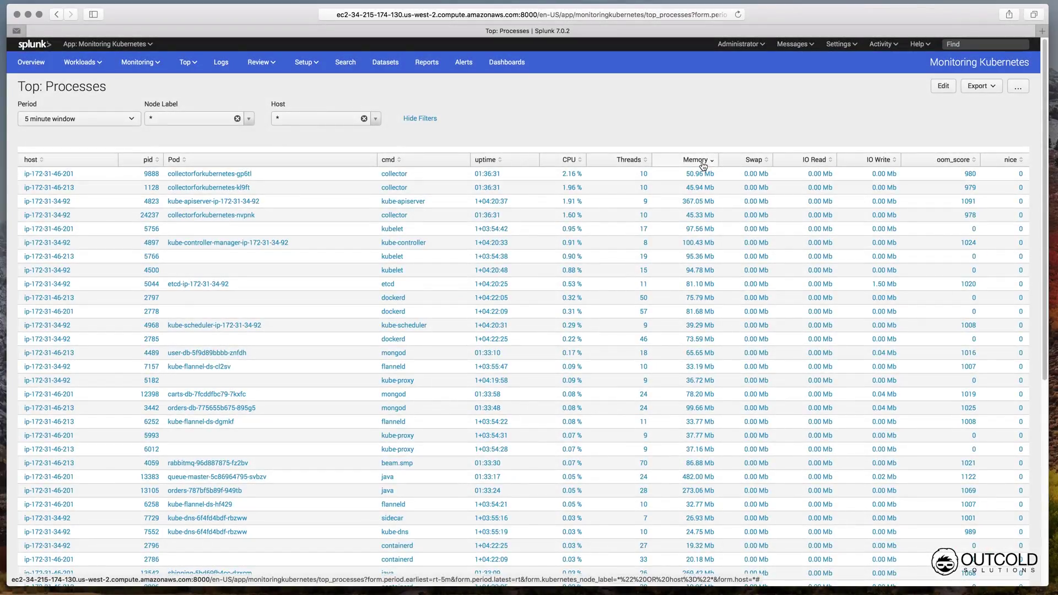
{"action": "left_click", "coordinate": [695, 163]}
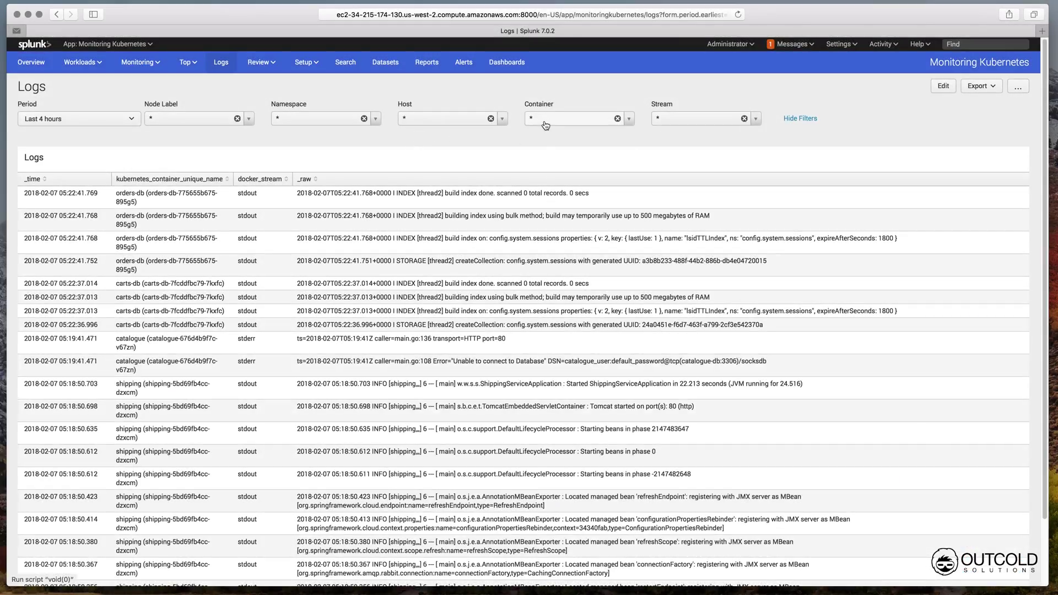
Step: Filter the Logs to the carts container (carts-74f4558cb8-cfsqd) and view page 2
{"action": "left_click", "coordinate": [545, 122]}
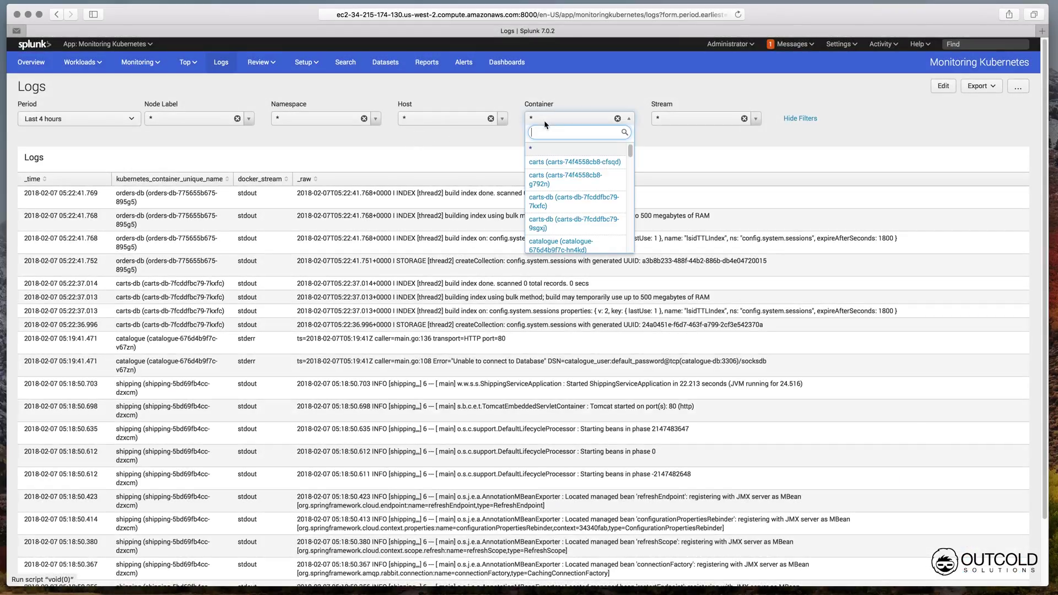
{"action": "left_click", "coordinate": [560, 164]}
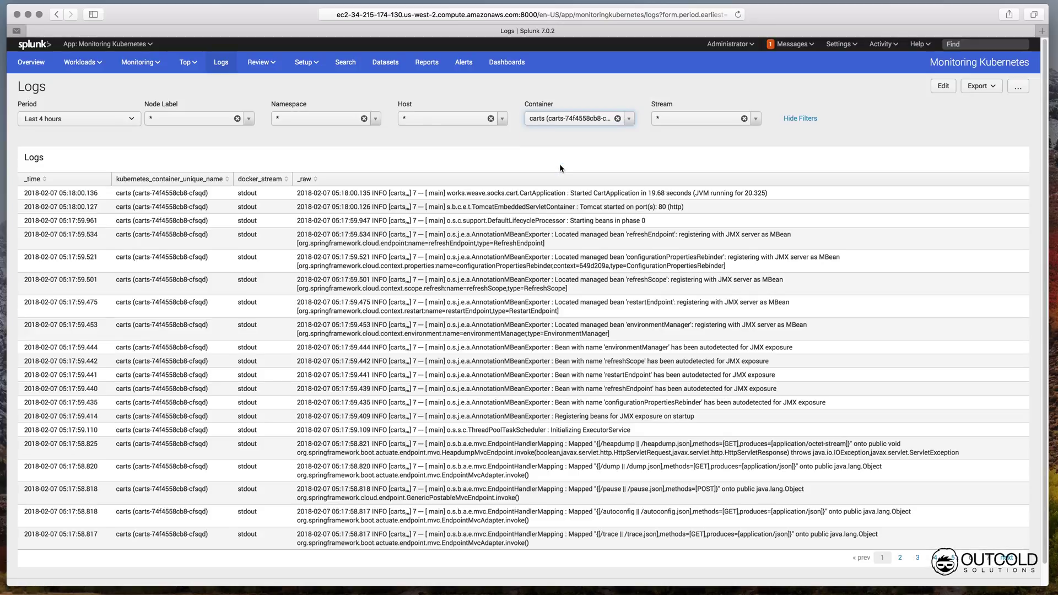
{"action": "scroll", "coordinate": [548, 300], "scroll_direction": "down", "scroll_amount": 1}
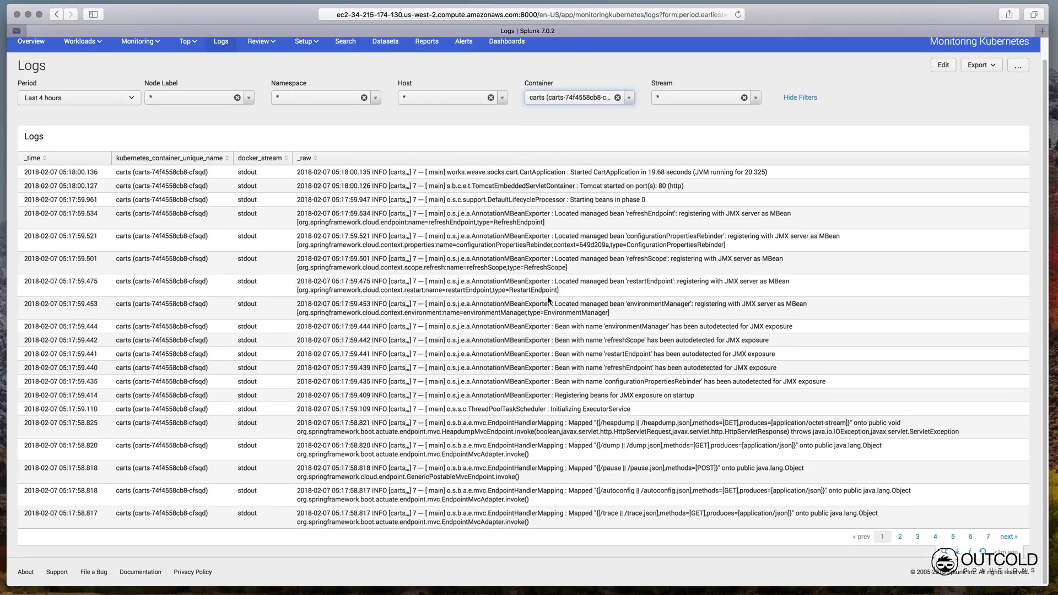
{"action": "left_click", "coordinate": [901, 536]}
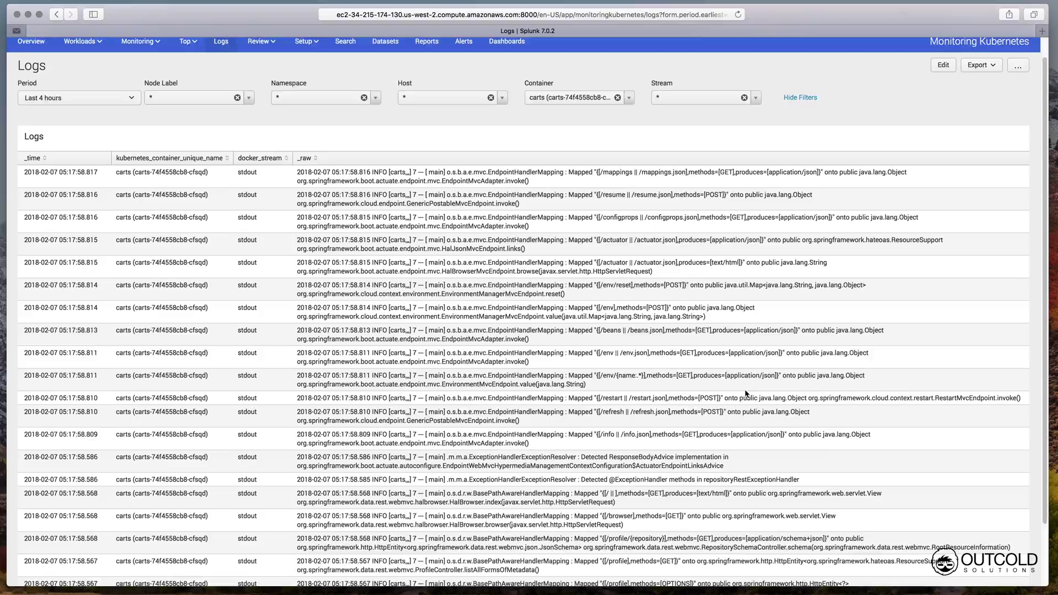
{"action": "scroll", "coordinate": [745, 389], "scroll_direction": "down", "scroll_amount": 2}
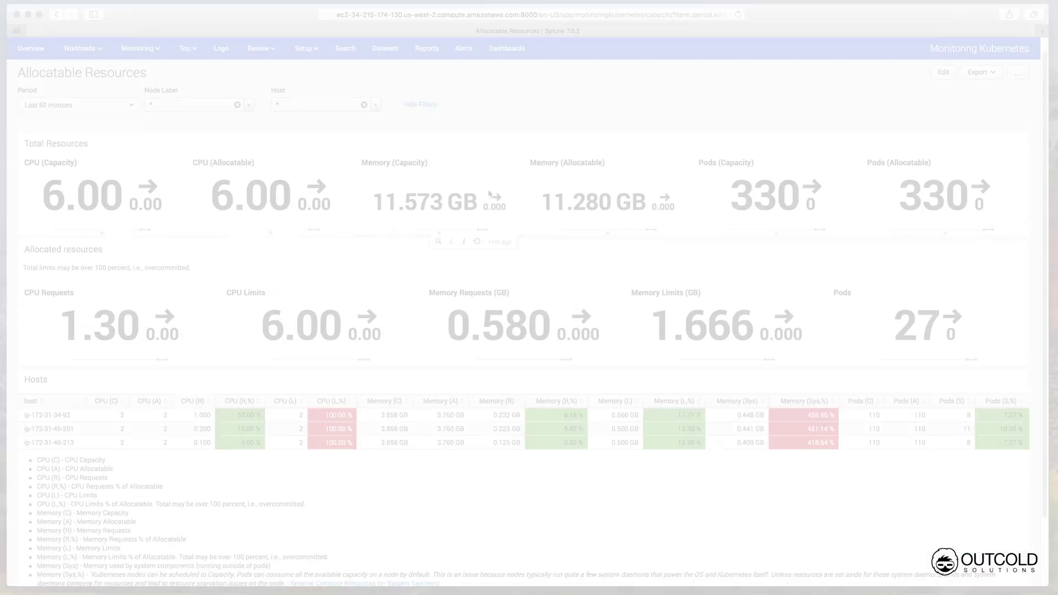
{"action": "scroll", "coordinate": [489, 194], "scroll_direction": "down", "scroll_amount": 1}
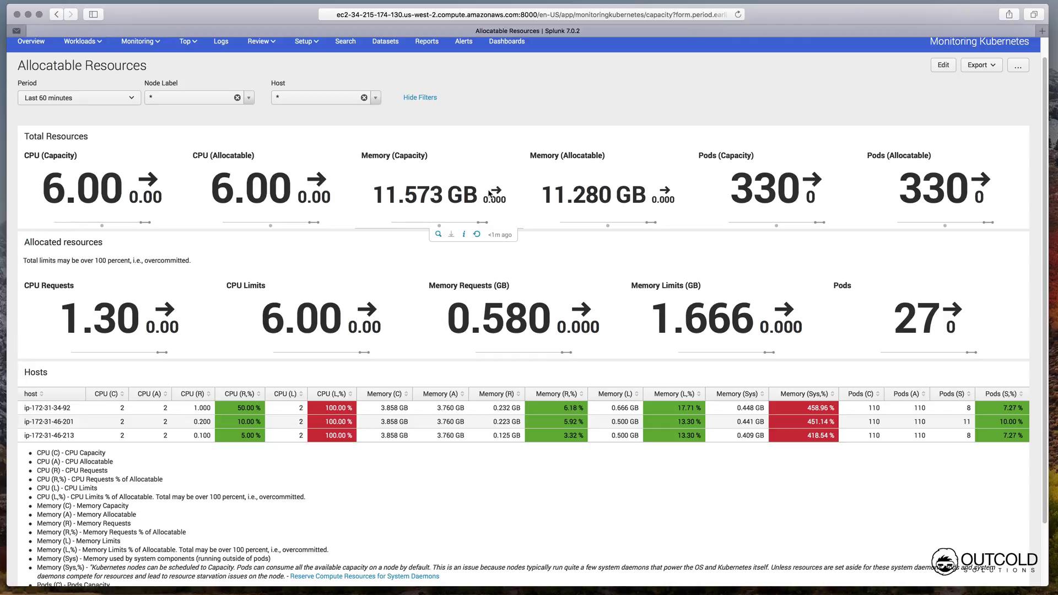
Step: Scroll down the Privileged containers and enabled capabilities dashboard to see the root-run containers
{"action": "scroll", "coordinate": [489, 193], "scroll_direction": "down", "scroll_amount": 4}
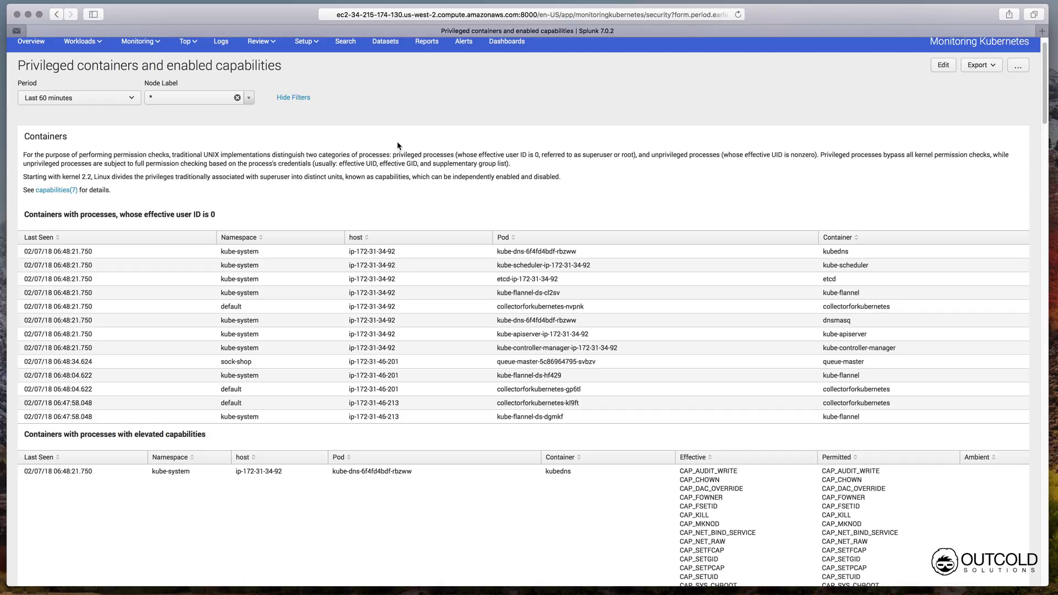
Step: Scroll through the elevated capabilities table on the security page
{"action": "scroll", "coordinate": [397, 142], "scroll_direction": "down", "scroll_amount": 6}
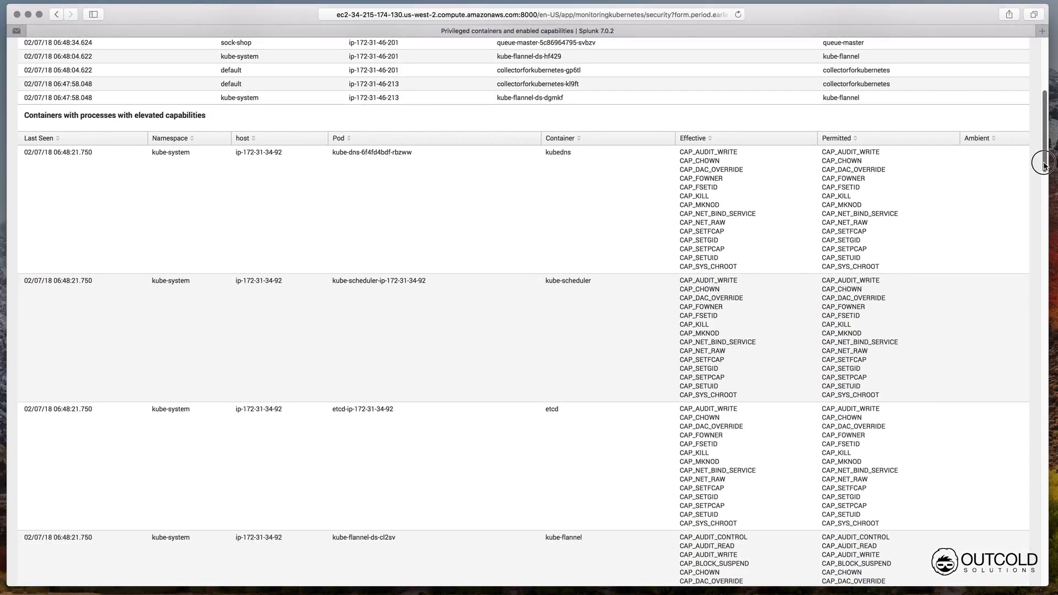
{"action": "left_click_drag", "start_coordinate": [1043, 160], "coordinate": [1051, 278]}
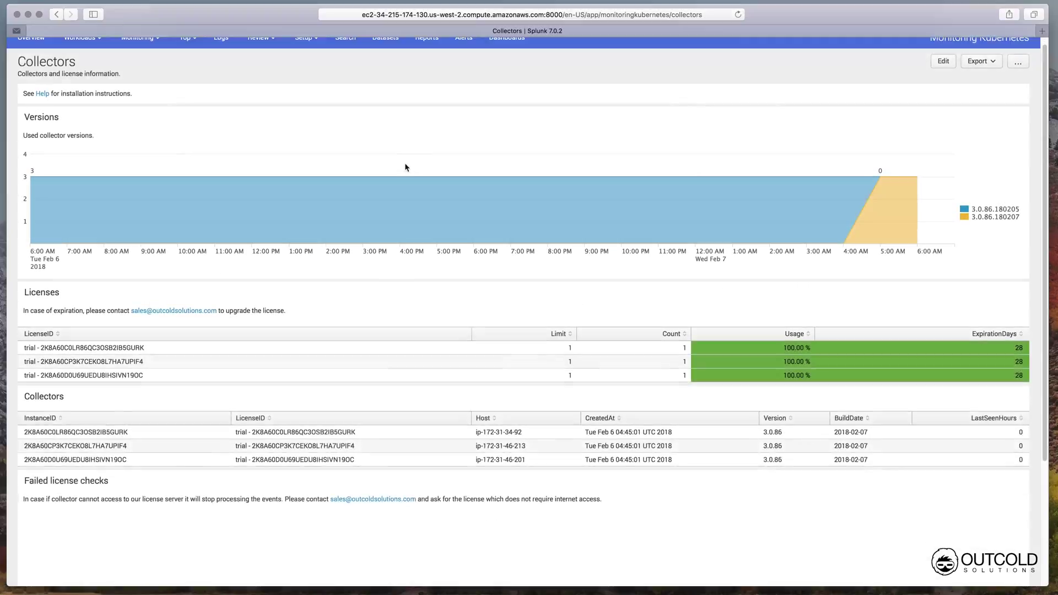
{"action": "scroll", "coordinate": [405, 165], "scroll_direction": "down", "scroll_amount": 1}
{"action": "scroll", "coordinate": [405, 165], "scroll_direction": "up", "scroll_amount": 2}
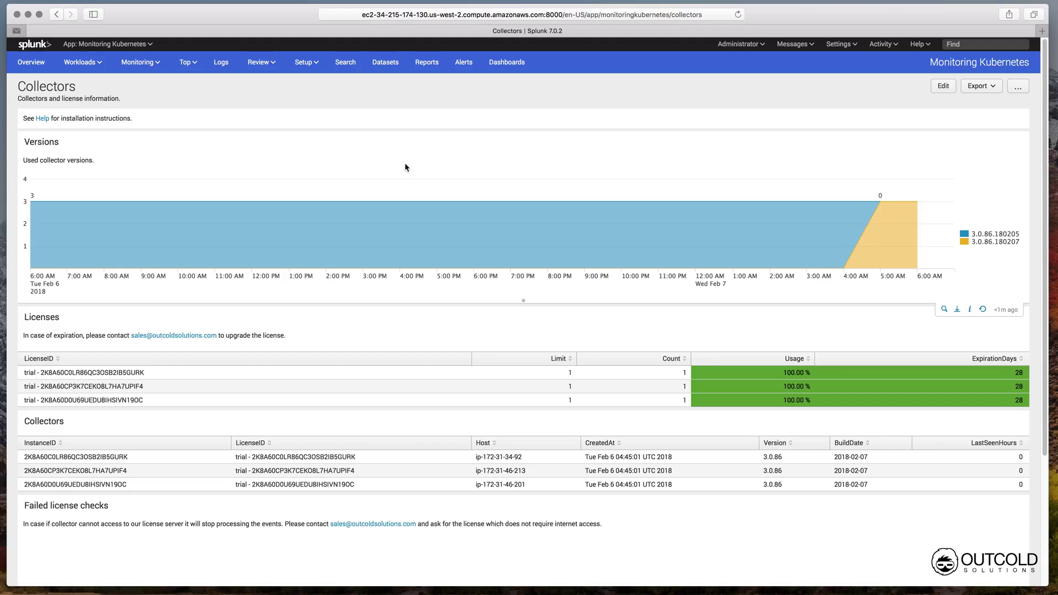
Step: Append ShutdownSignalException to the Kubernetes search macro, run it, and expand the matching event's fields
{"action": "left_click", "coordinate": [353, 65]}
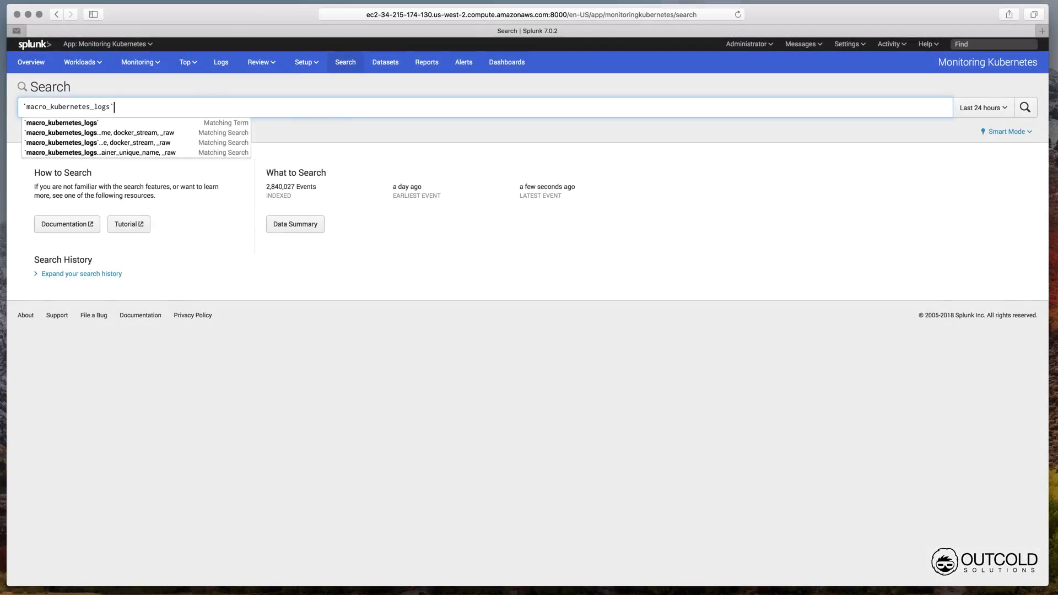
{"action": "type", "text": "ShutdownSignalException"}
{"action": "key", "text": "Return"}
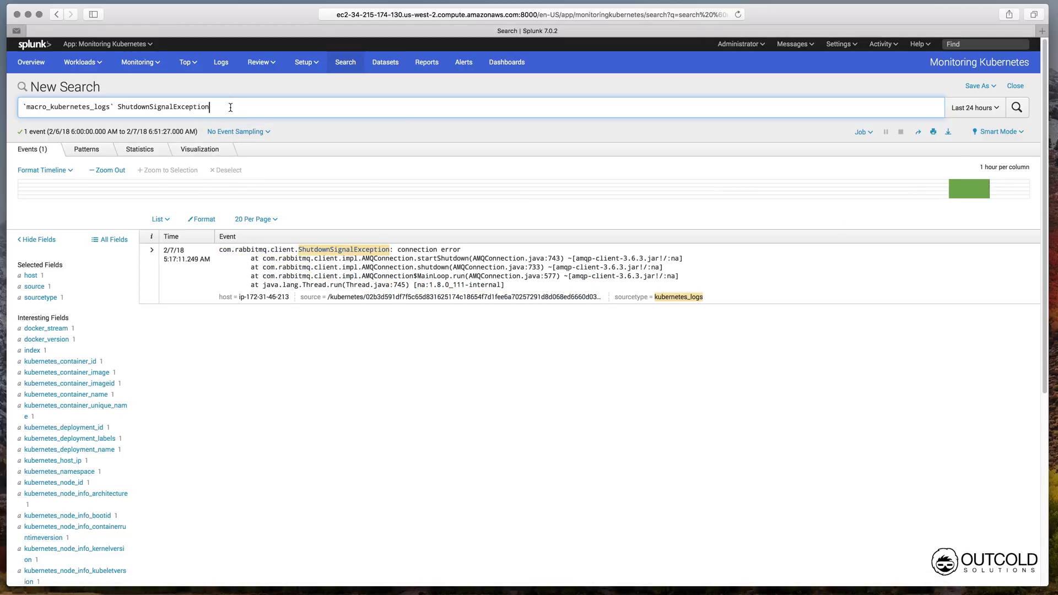
{"action": "left_click", "coordinate": [150, 265]}
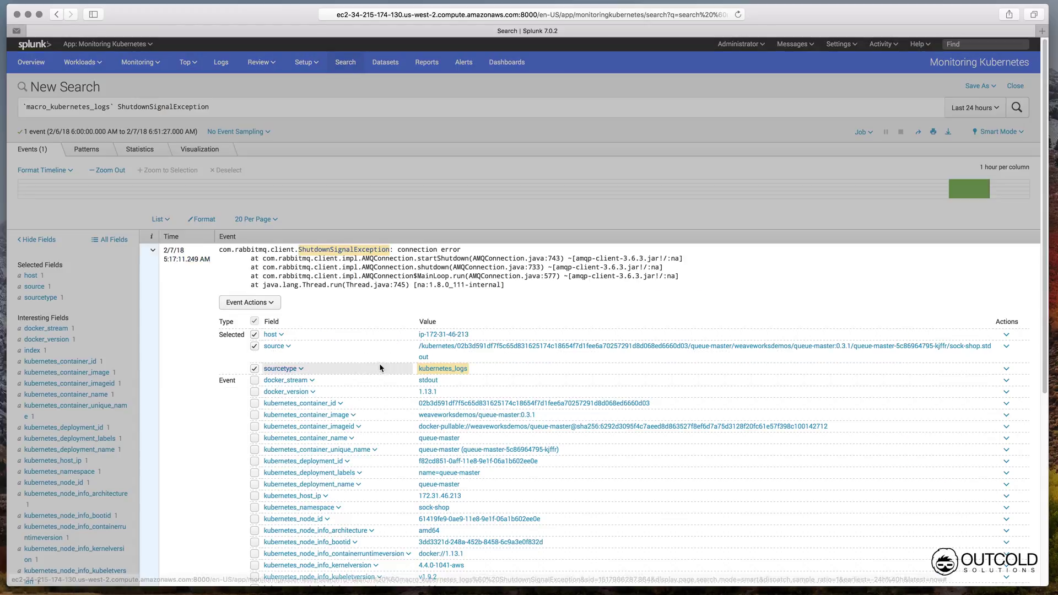
{"action": "scroll", "coordinate": [380, 364], "scroll_direction": "down", "scroll_amount": 5}
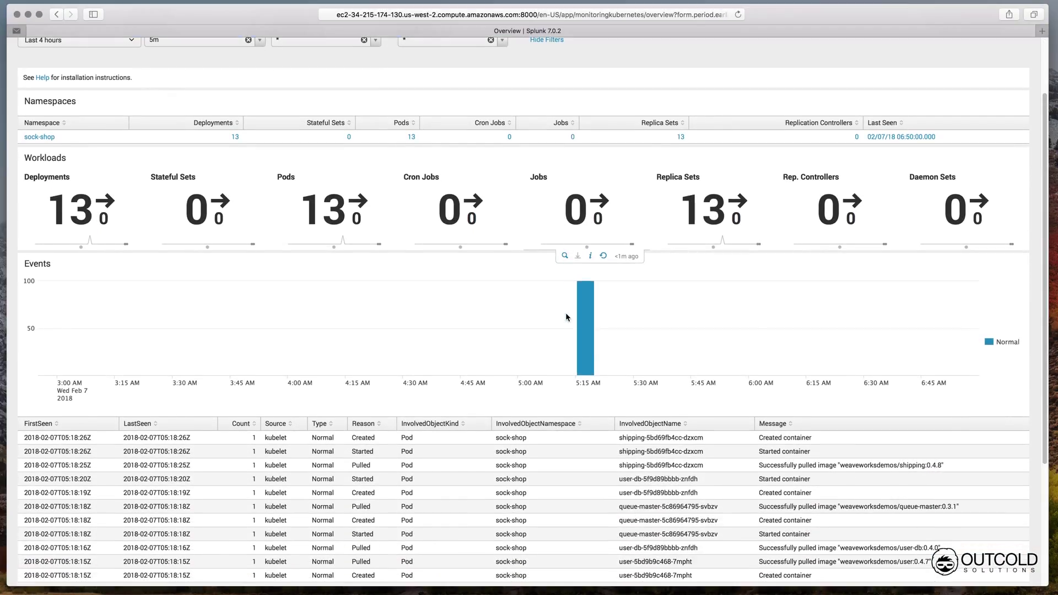
Step: Check the Namespace and Node Label dropdown options, then drill into the sock-shop namespace
{"action": "scroll", "coordinate": [565, 314], "scroll_direction": "down", "scroll_amount": 5}
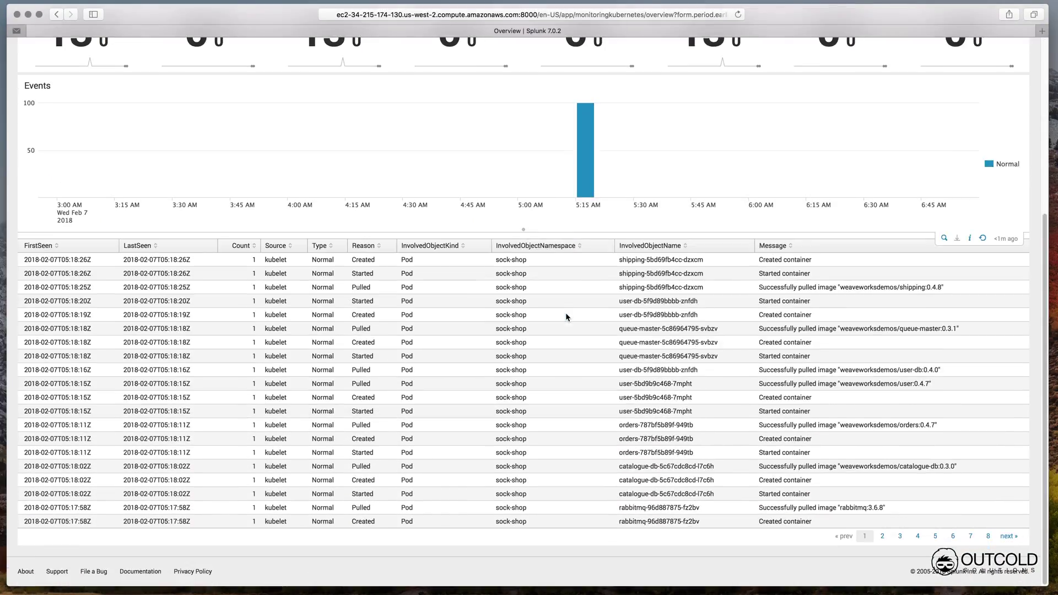
{"action": "scroll", "coordinate": [565, 312], "scroll_direction": "up", "scroll_amount": 5}
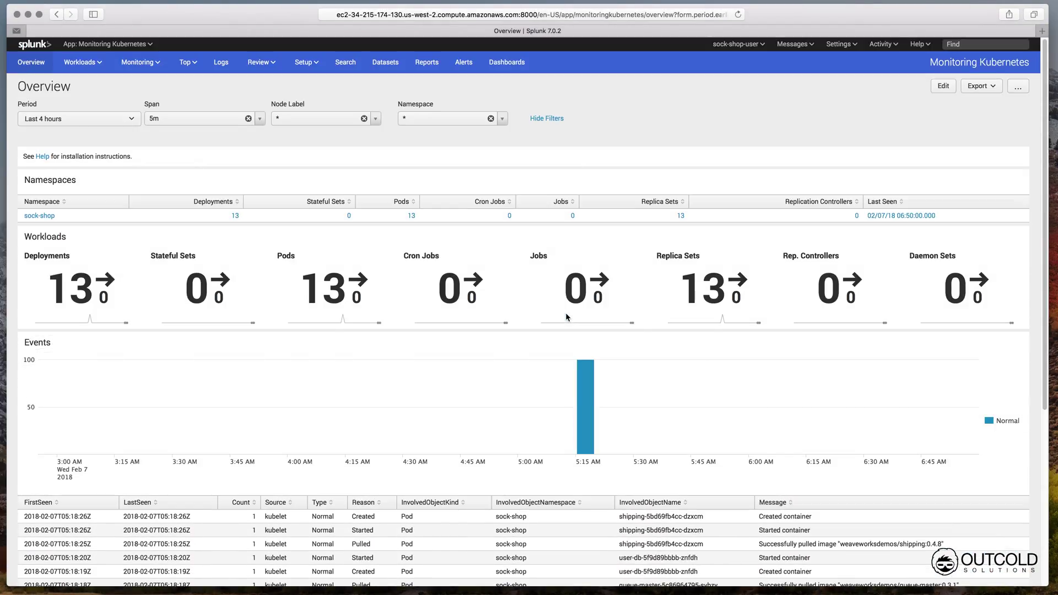
{"action": "left_click", "coordinate": [436, 119]}
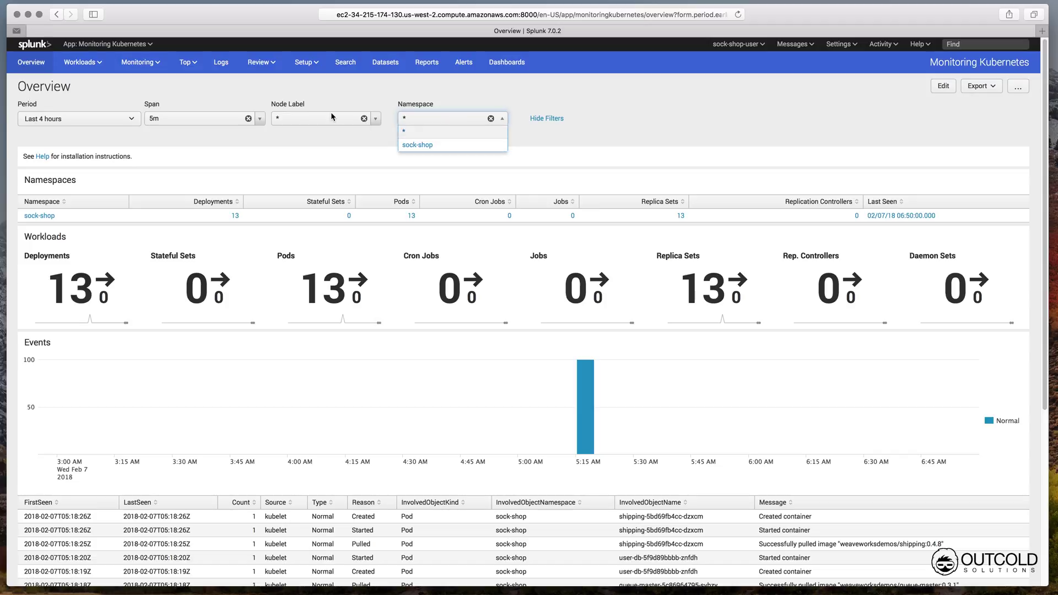
{"action": "left_click", "coordinate": [317, 119]}
{"action": "left_click", "coordinate": [320, 95]}
{"action": "left_click", "coordinate": [120, 216]}
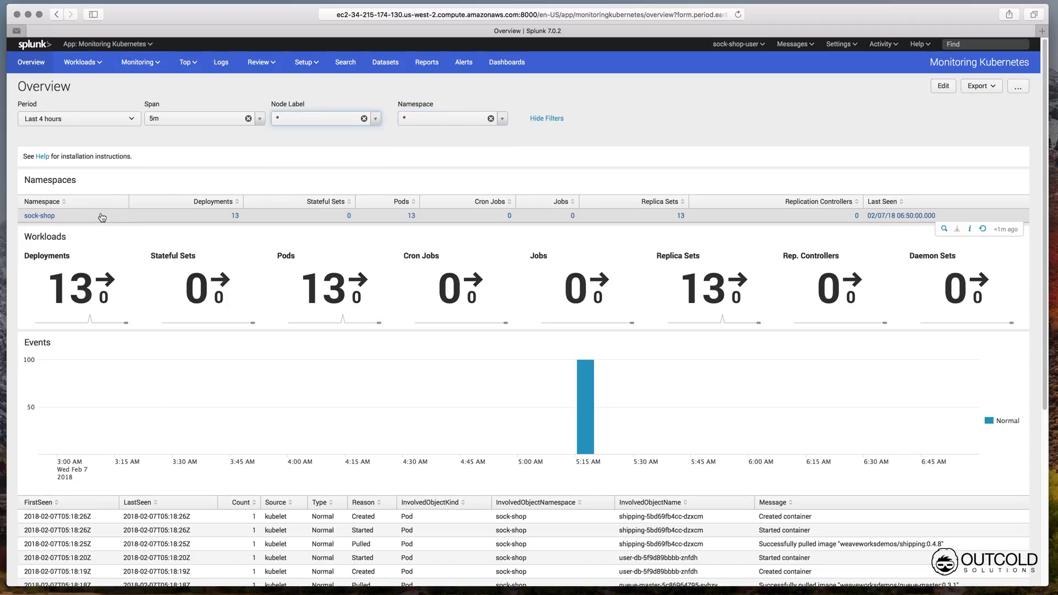
Step: Review the carts-db deployment's pods, resource charts and logs, then switch to the Logs dashboard
{"action": "scroll", "coordinate": [297, 267], "scroll_direction": "down", "scroll_amount": 2}
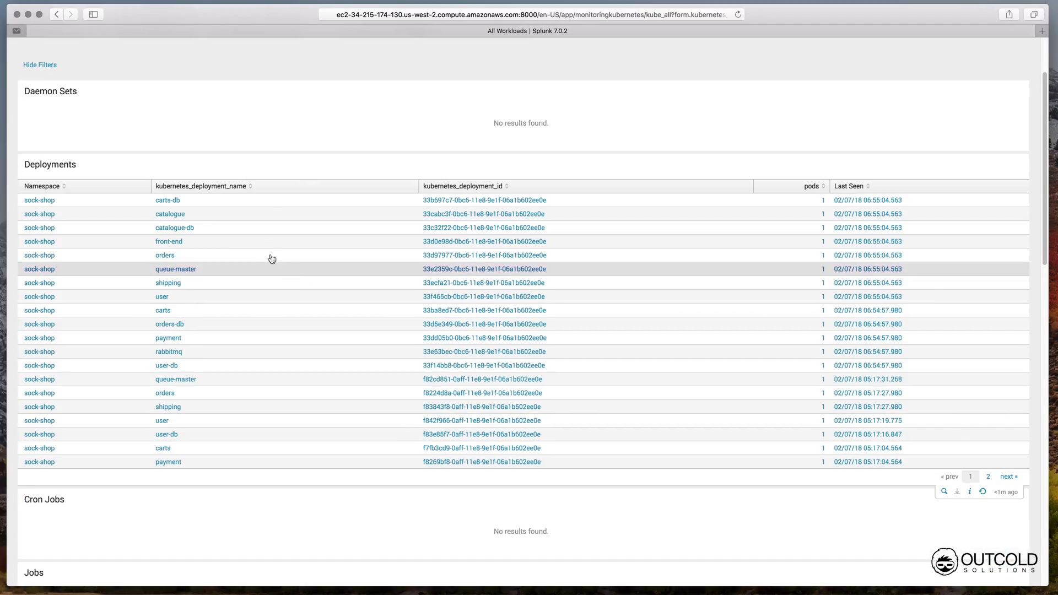
{"action": "left_click", "coordinate": [270, 204]}
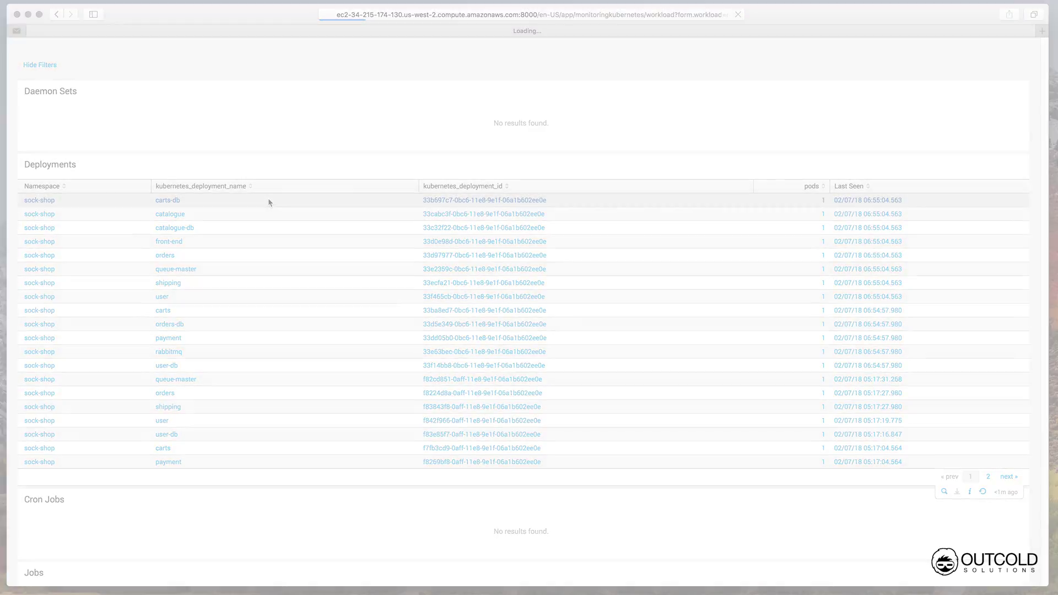
{"action": "scroll", "coordinate": [431, 337], "scroll_direction": "down", "scroll_amount": 4}
{"action": "scroll", "coordinate": [431, 337], "scroll_direction": "down", "scroll_amount": 5}
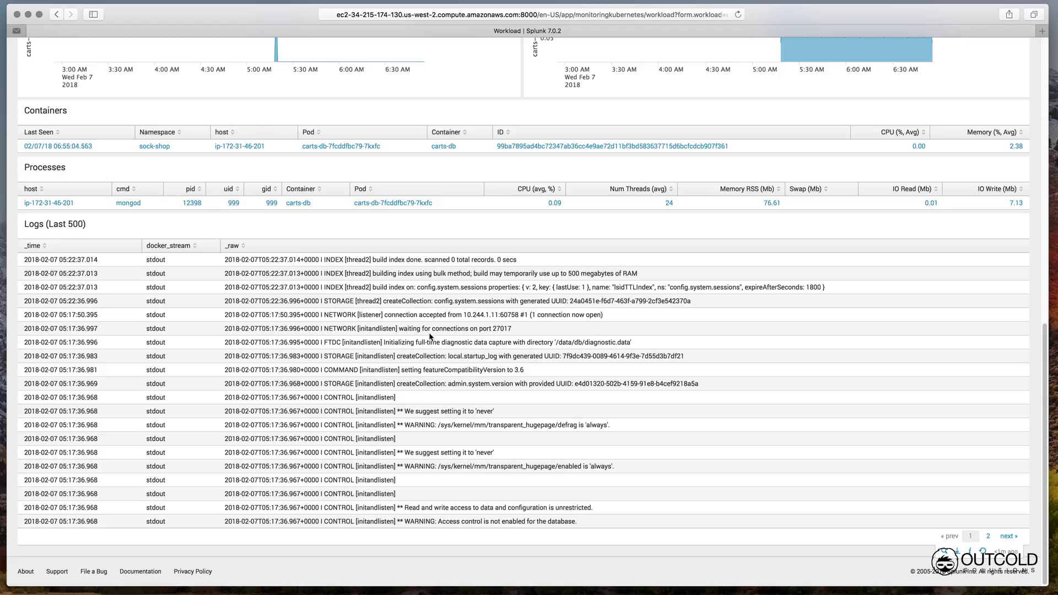
{"action": "scroll", "coordinate": [429, 335], "scroll_direction": "up", "scroll_amount": 10}
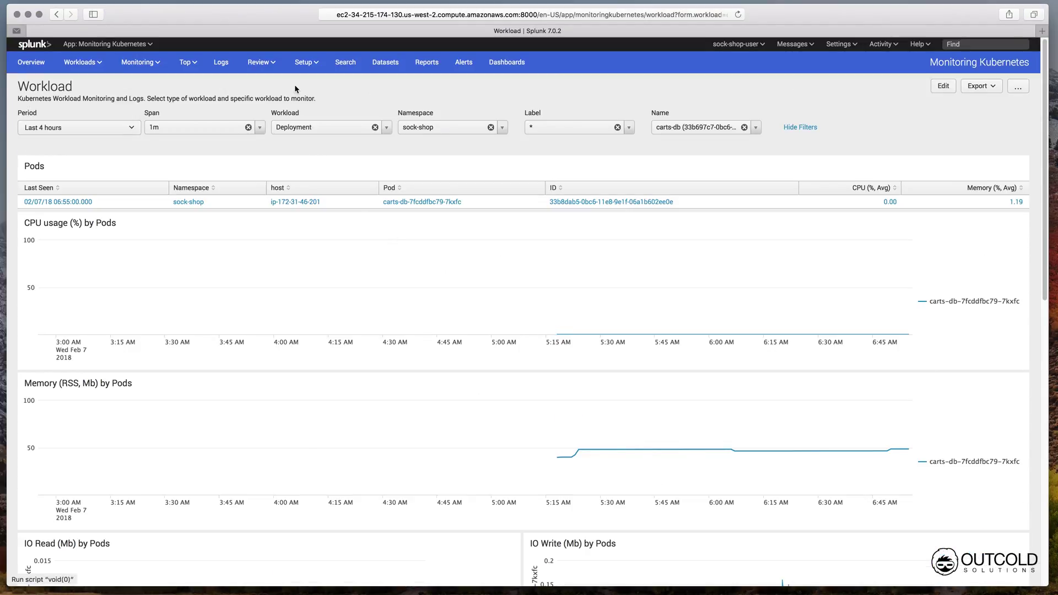
{"action": "left_click", "coordinate": [221, 62]}
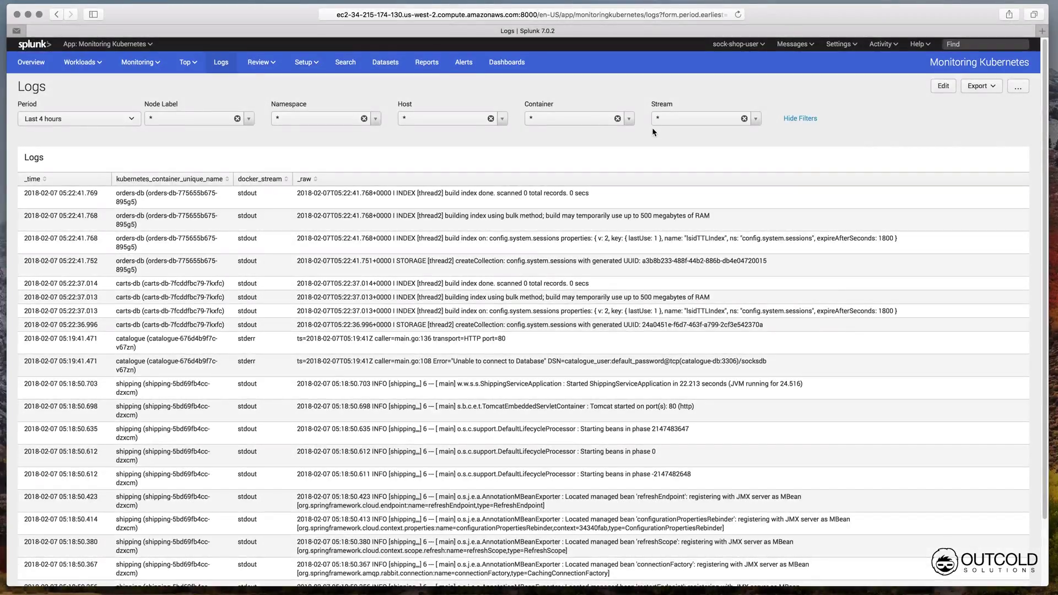
Step: Filter the Logs page to the user container via the Container dropdown
{"action": "left_click", "coordinate": [586, 120]}
{"action": "scroll", "coordinate": [580, 199], "scroll_direction": "down", "scroll_amount": 2}
{"action": "scroll", "coordinate": [579, 197], "scroll_direction": "down", "scroll_amount": 3}
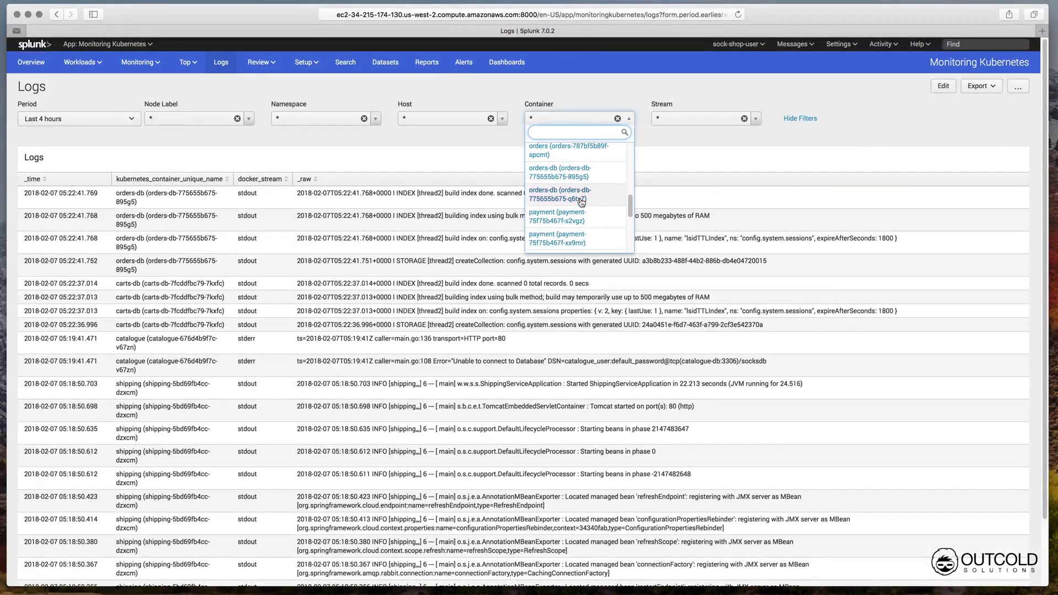
{"action": "left_click", "coordinate": [578, 199]}
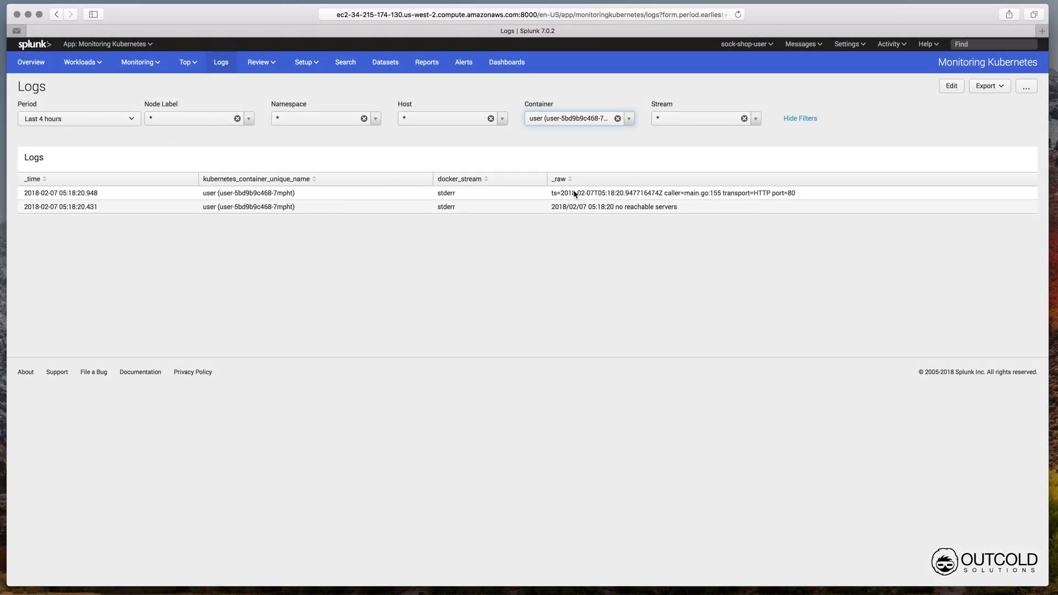